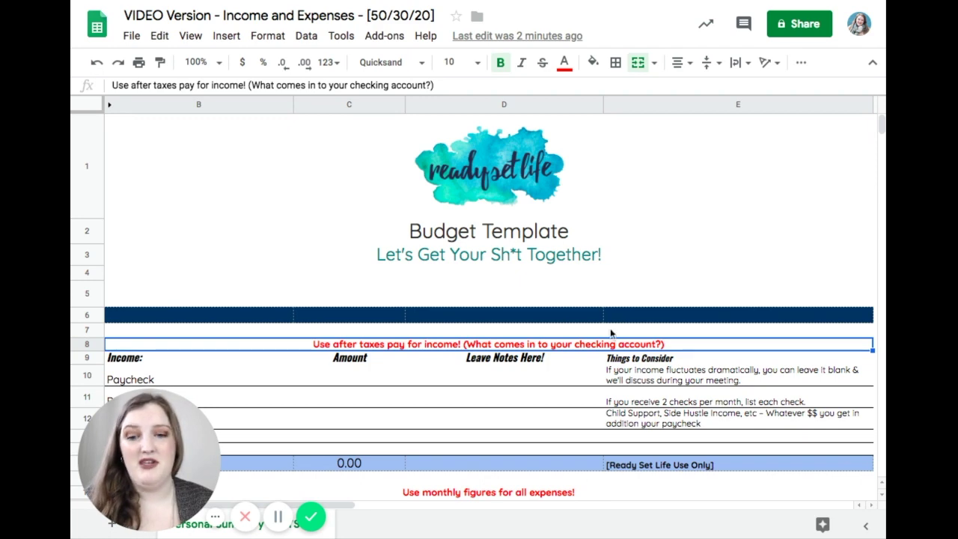
Step: Paste 1,576.51 as the first Paycheck amount in C10
click(577, 290)
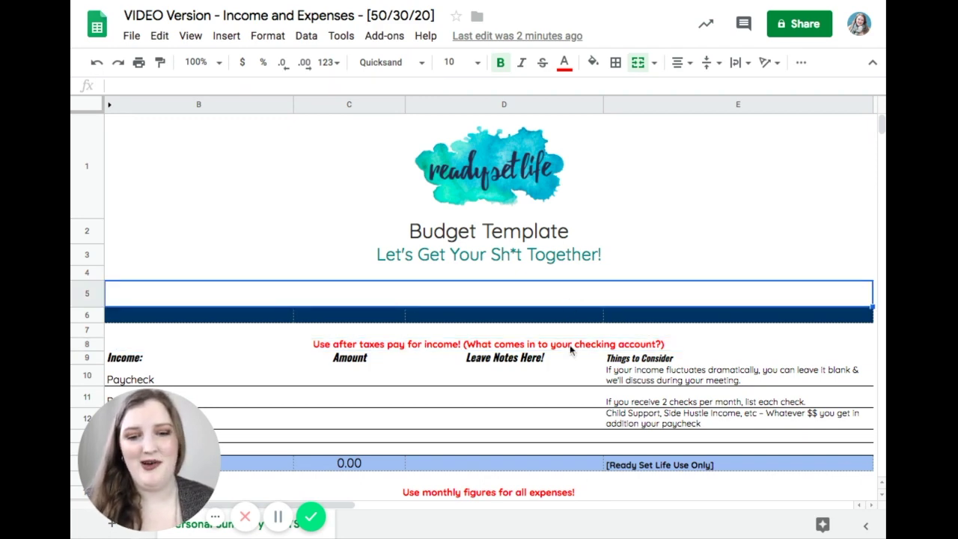
scroll(569, 347, down, 10)
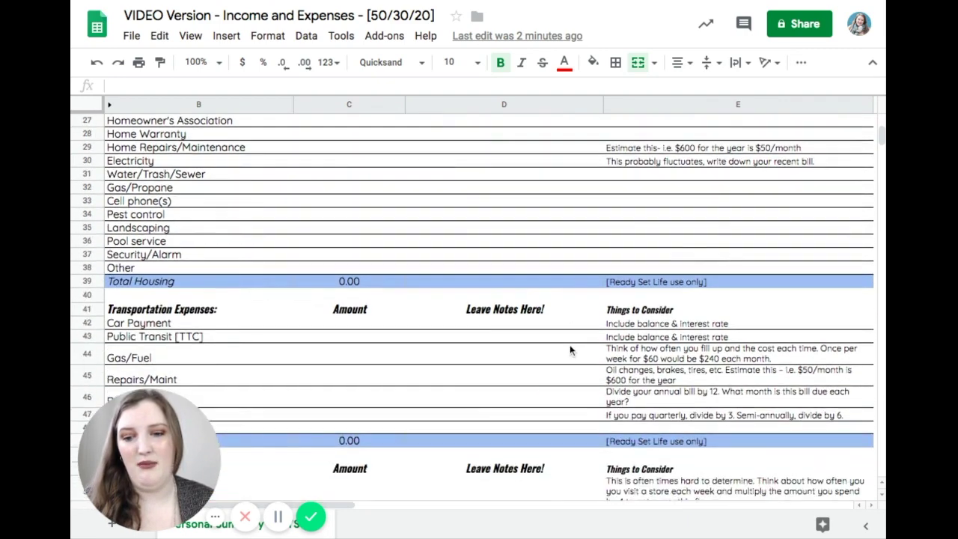
scroll(570, 349, down, 2)
scroll(569, 349, down, 2)
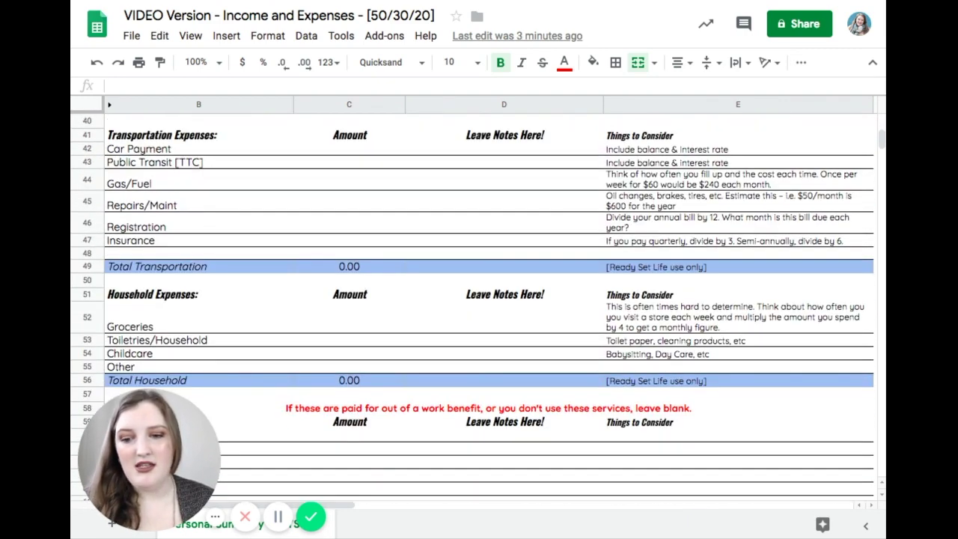
scroll(473, 307, up, 15)
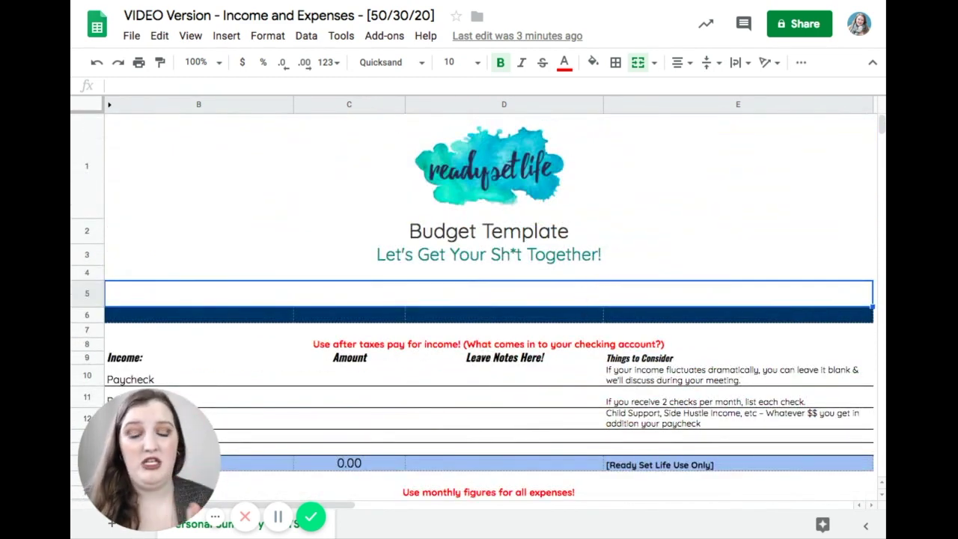
click(757, 303)
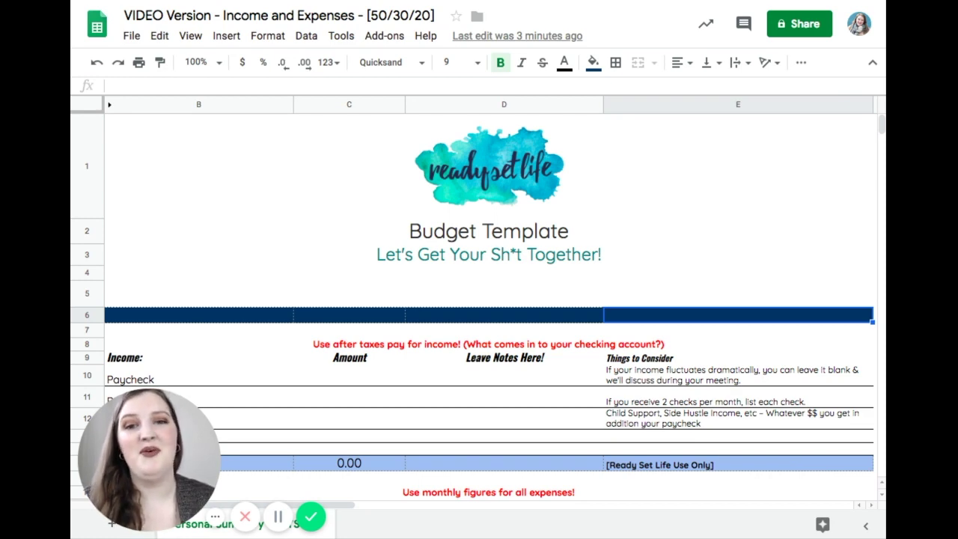
scroll(340, 273, down, 3)
click(340, 273)
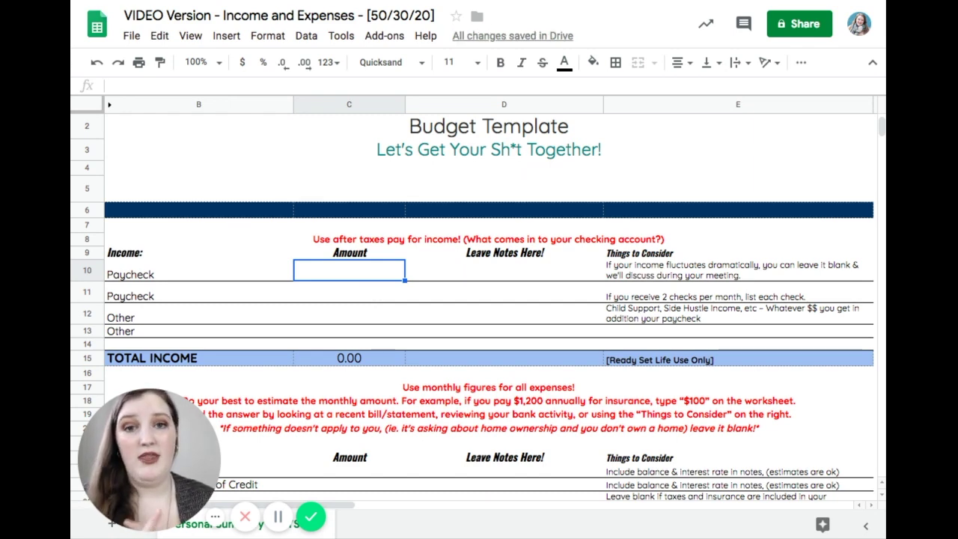
text(1576.51)
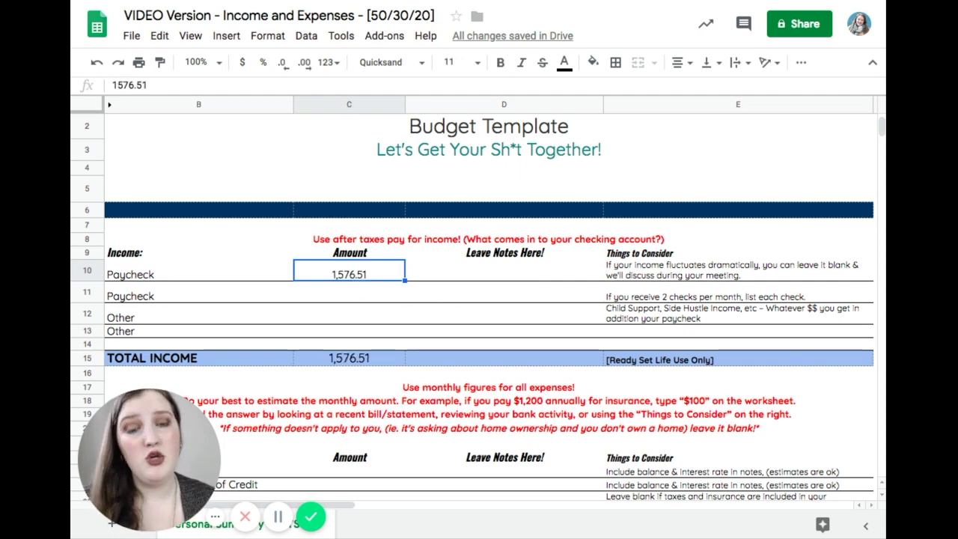
Step: Copy 1,576.51 into the second Paycheck amount in C11, making TOTAL INCOME 3,153.02
key(ctrl+c)
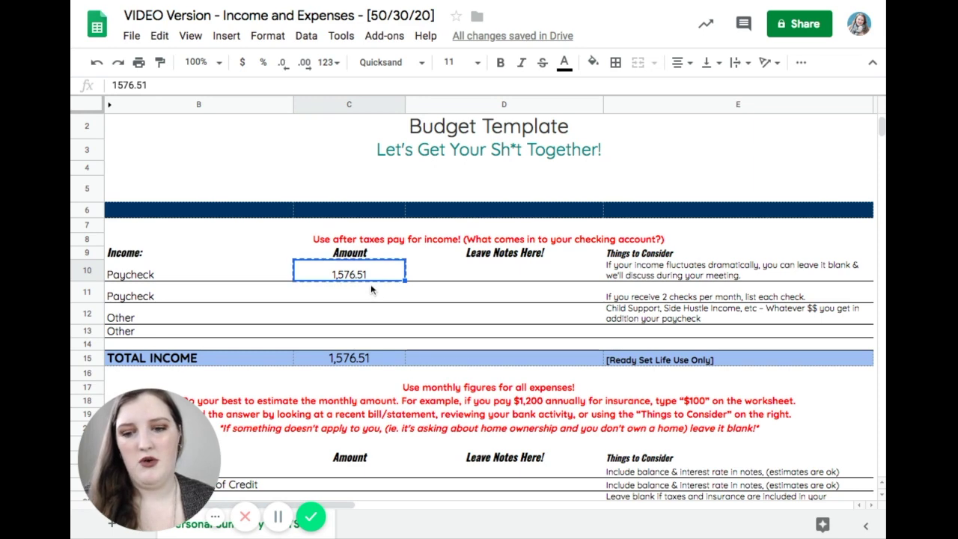
click(363, 298)
key(ctrl+v)
click(361, 322)
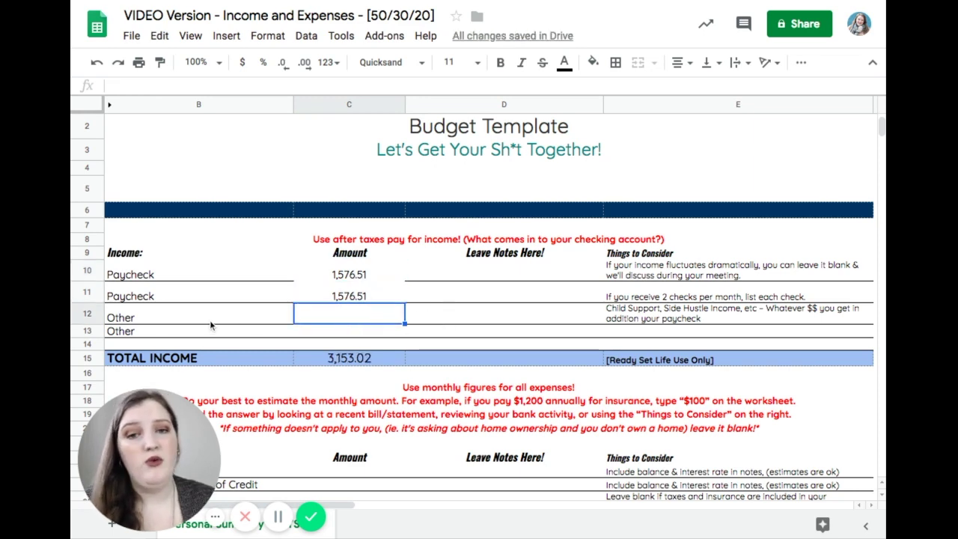
click(86, 313)
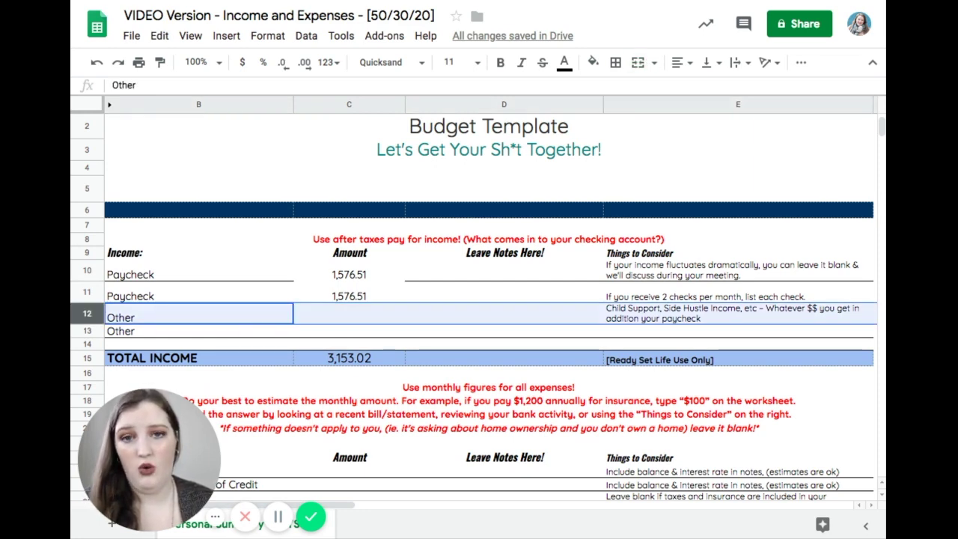
Step: Insert a blank row above row 12, the first Other income row, and check the TOTAL INCOME formula
right_click(99, 316)
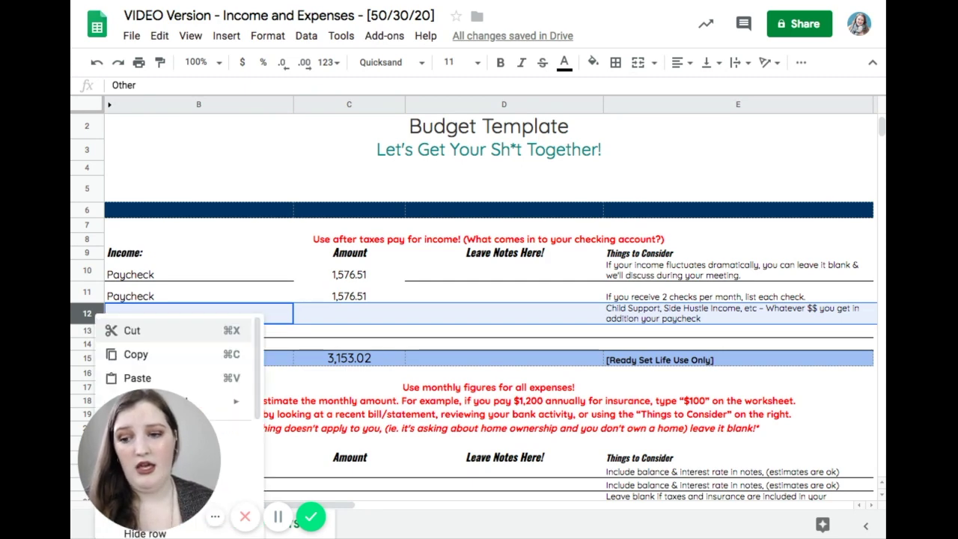
scroll(129, 341, down, 2)
scroll(129, 341, down, 1)
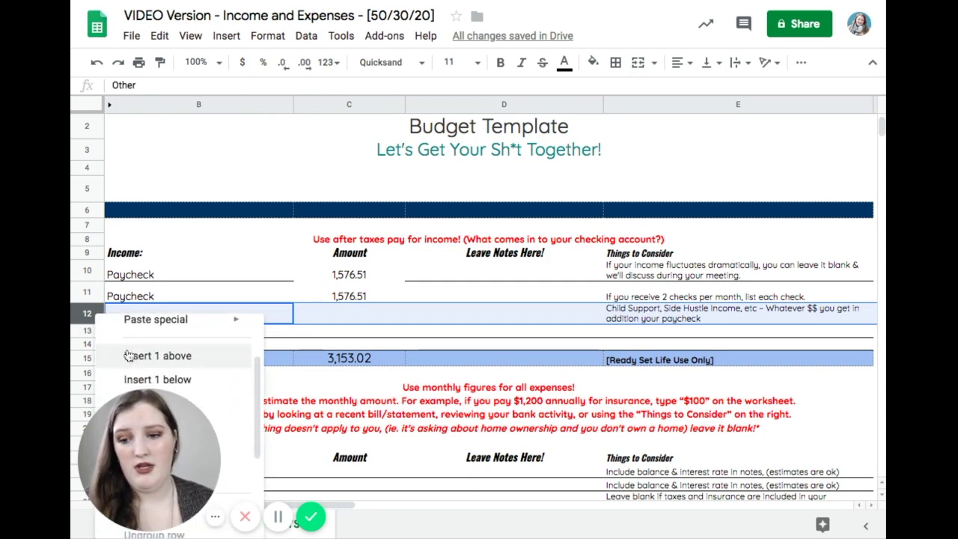
drag(147, 414, 726, 417)
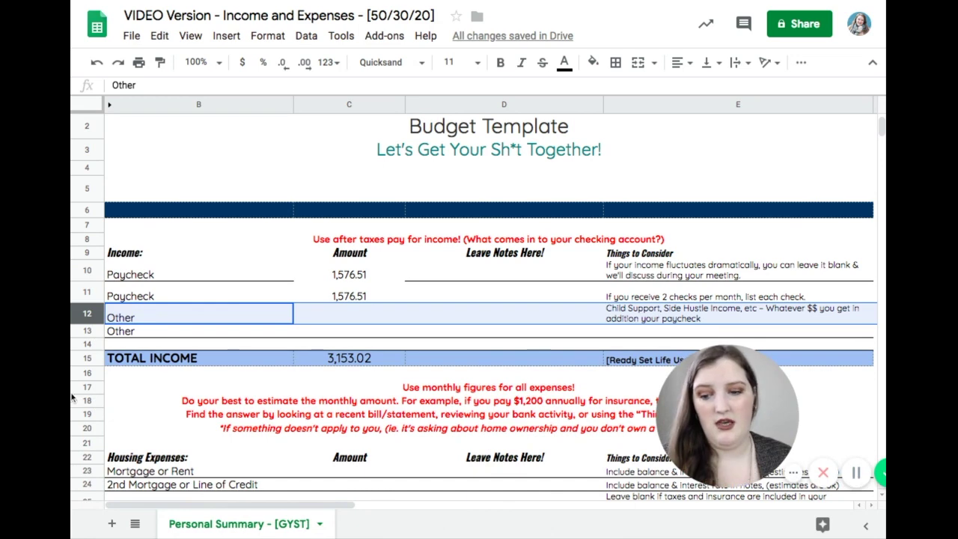
right_click(75, 316)
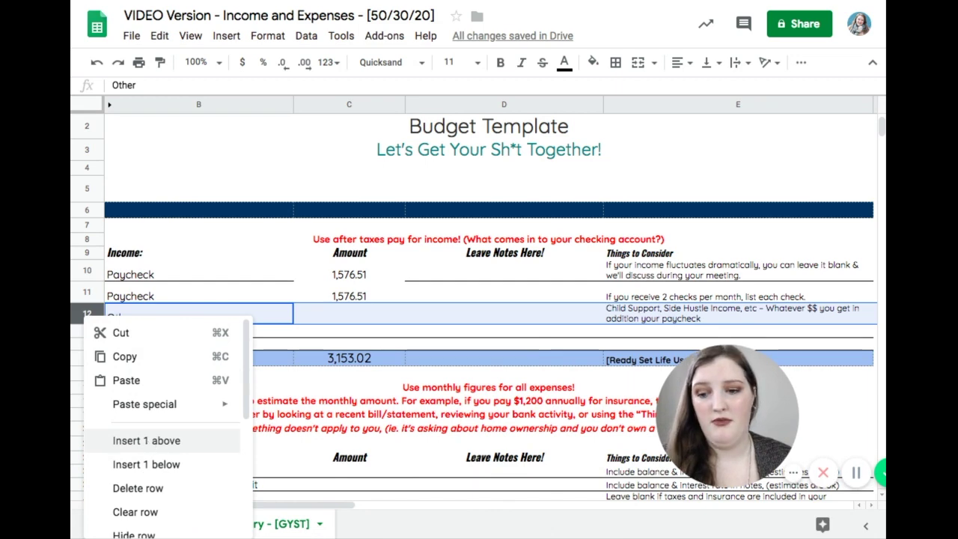
click(150, 443)
click(339, 373)
click(232, 370)
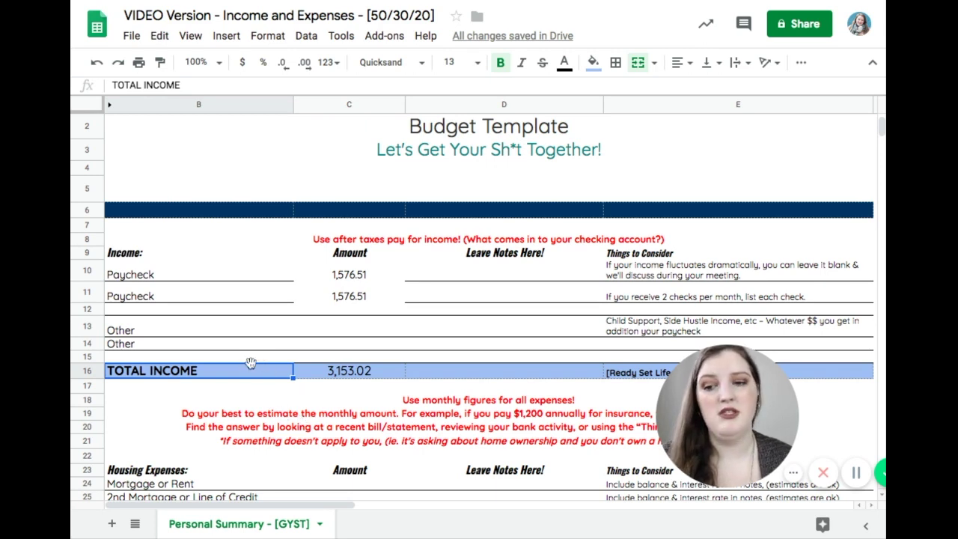
Step: Review the TOTAL INCOME and Total Housing totals, with TOTAL INCOME back at row 15 showing 3,153.02
click(164, 354)
click(129, 371)
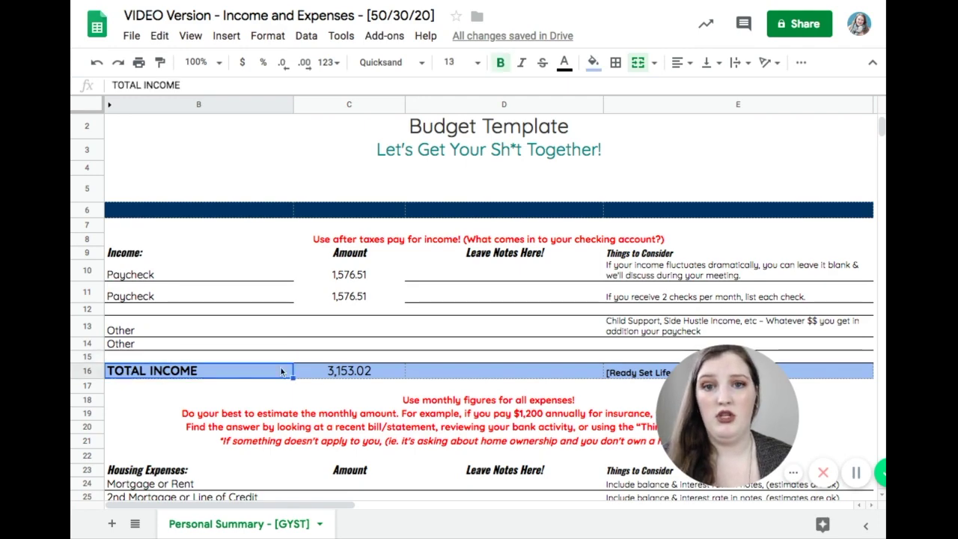
scroll(324, 378, down, 3)
scroll(324, 378, down, 6)
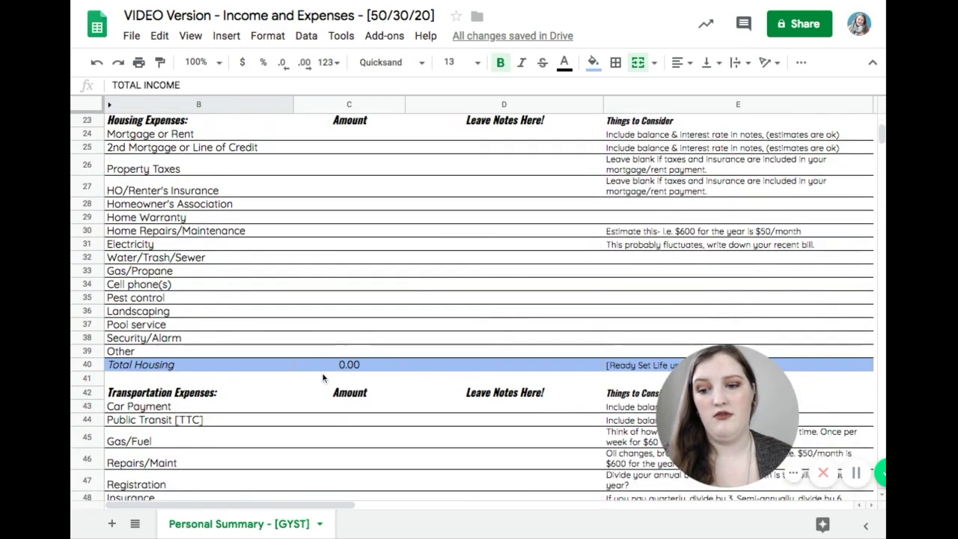
click(171, 306)
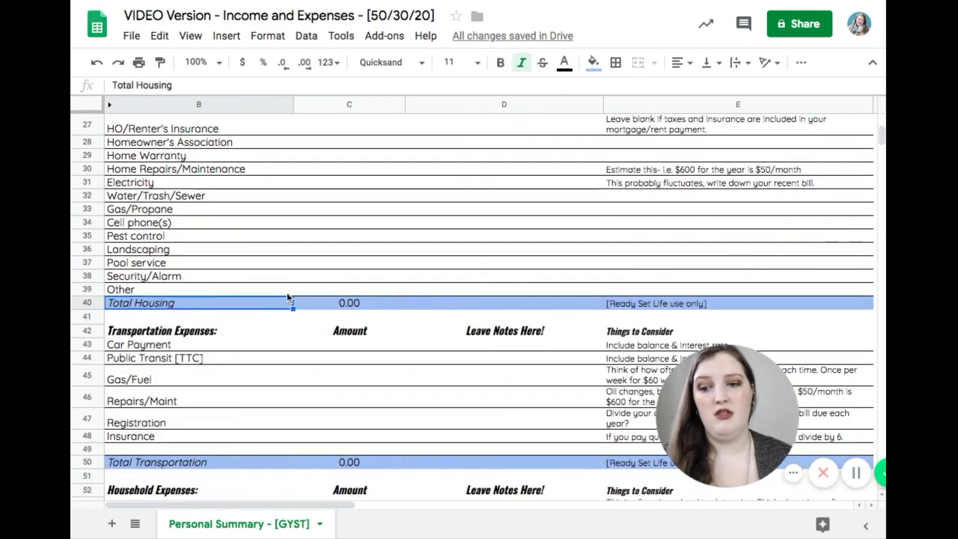
scroll(287, 293, up, 3)
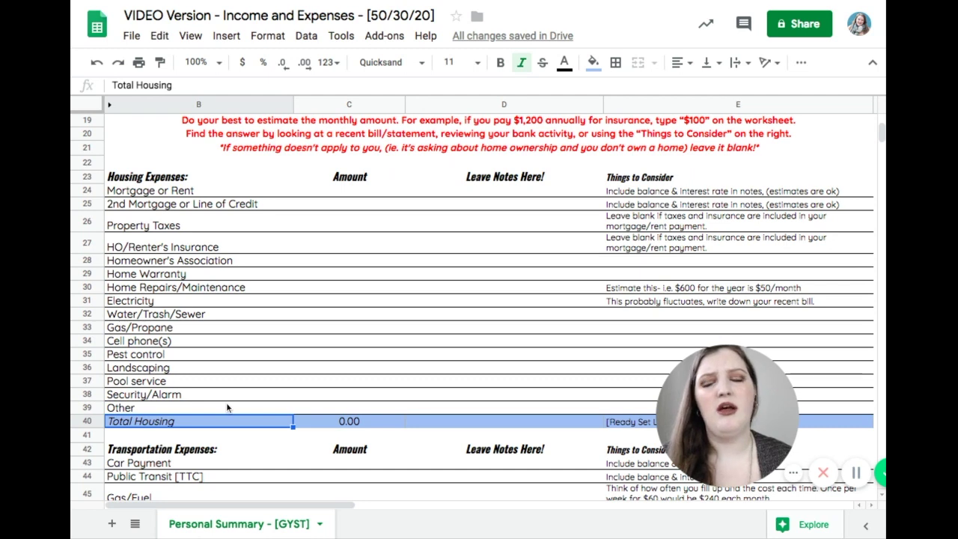
scroll(176, 295, up, 1)
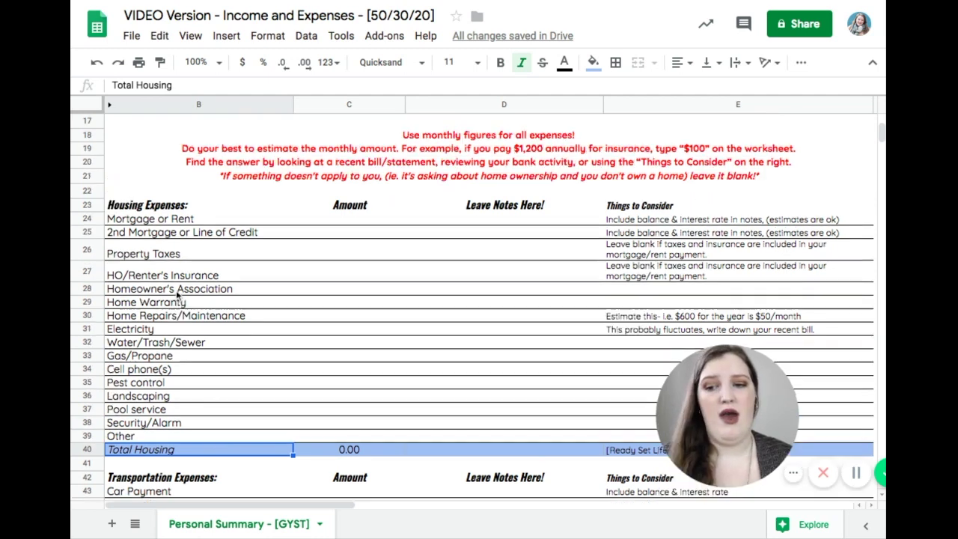
scroll(176, 294, up, 5)
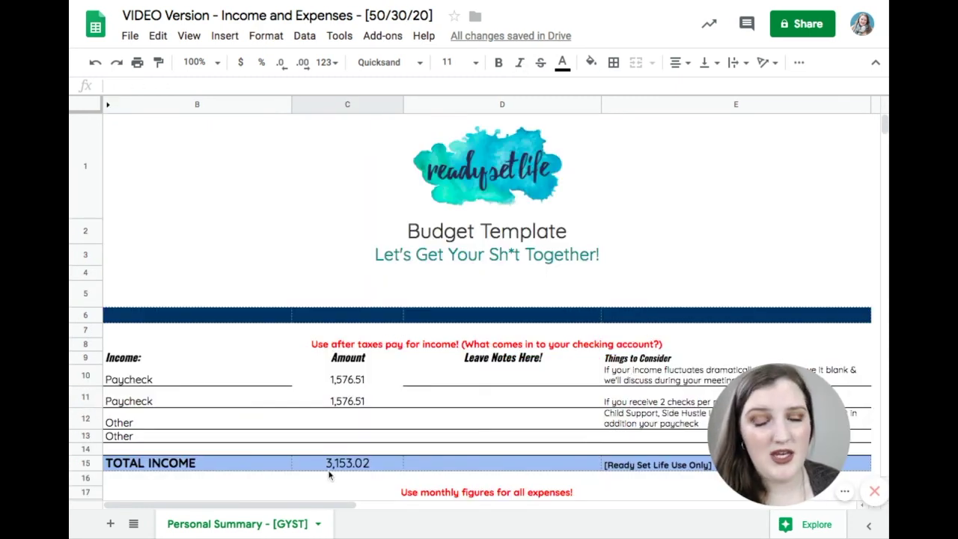
Step: Review the housing, grocery and savings amounts and totals, ending on the Property Taxes notes cell
scroll(328, 474, down, 3)
scroll(470, 307, down, 5)
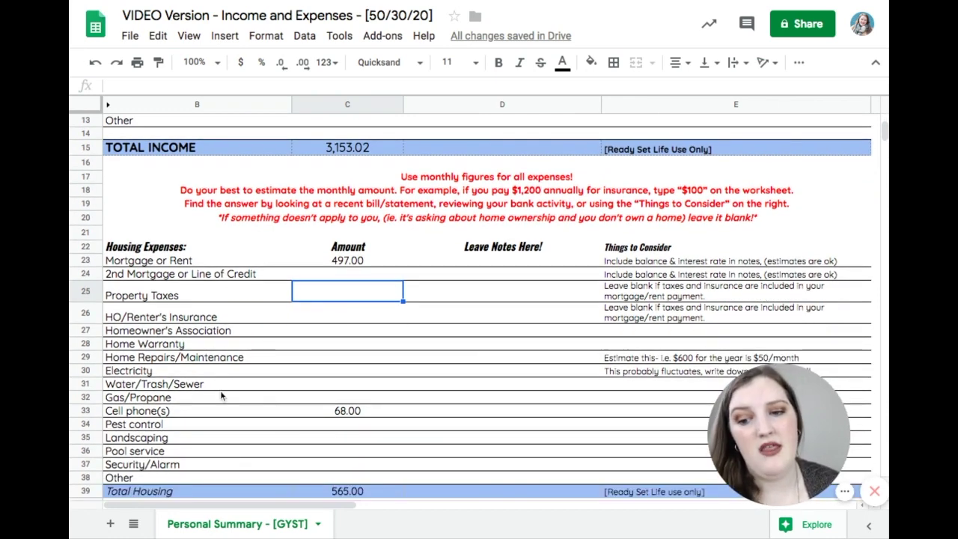
scroll(228, 449, down, 5)
scroll(227, 445, down, 5)
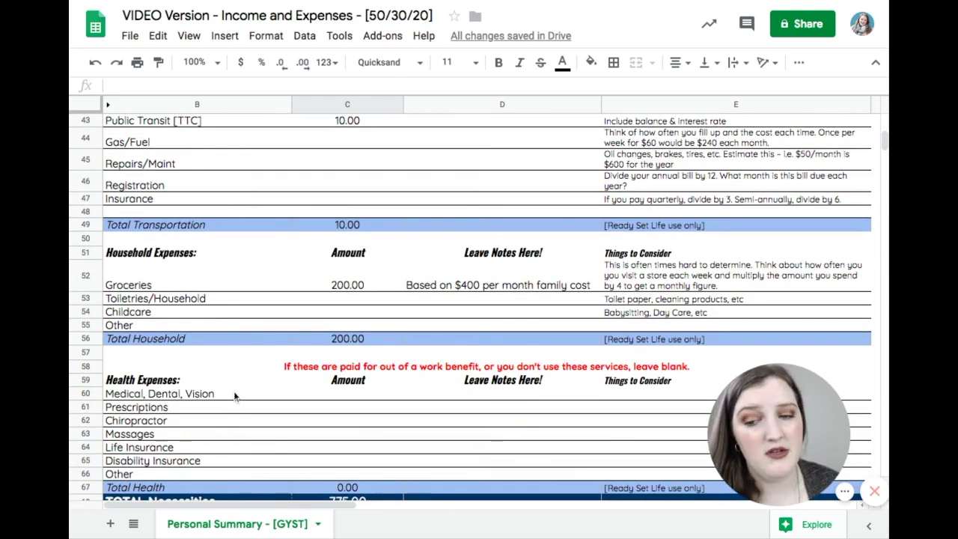
scroll(234, 392, down, 2)
scroll(234, 392, down, 1)
scroll(233, 391, down, 4)
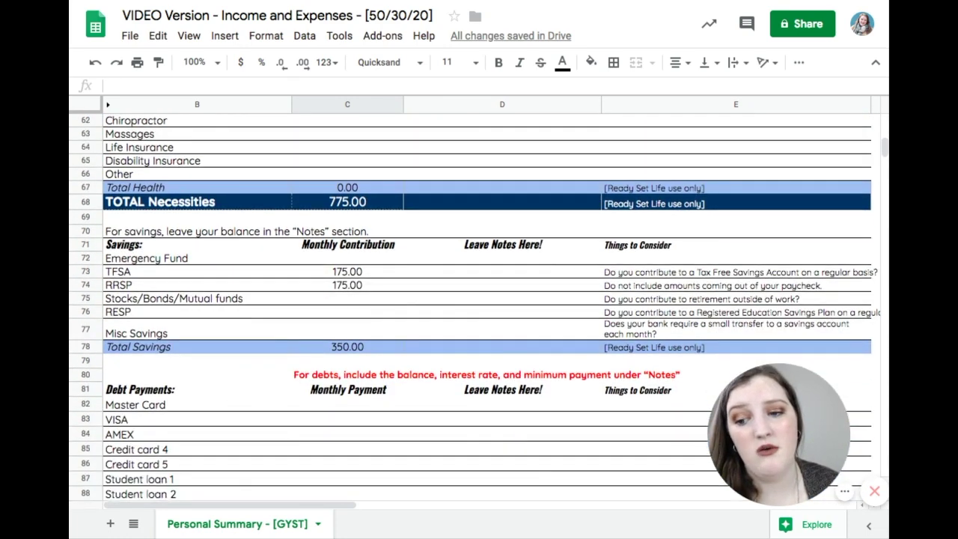
scroll(233, 391, up, 7)
scroll(471, 309, up, 8)
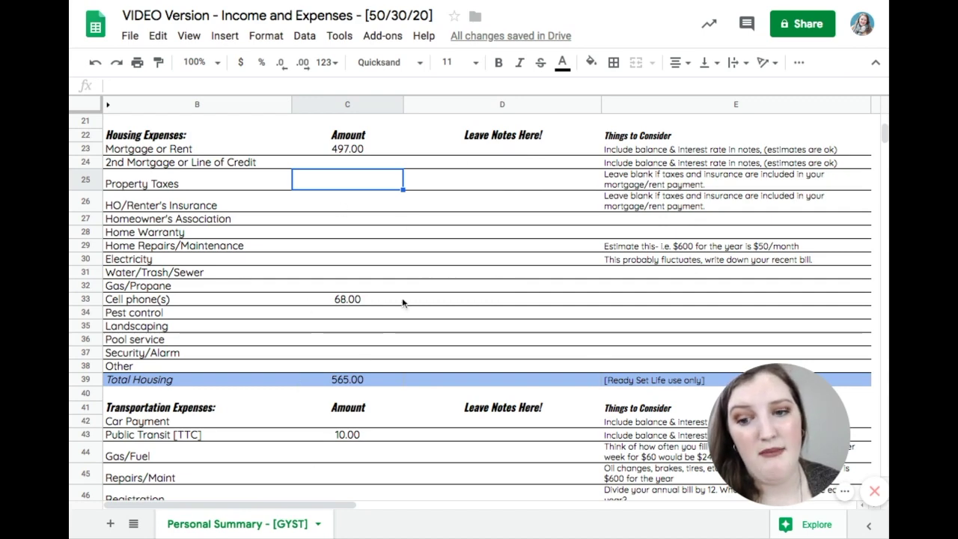
scroll(402, 297, down, 8)
scroll(401, 303, up, 10)
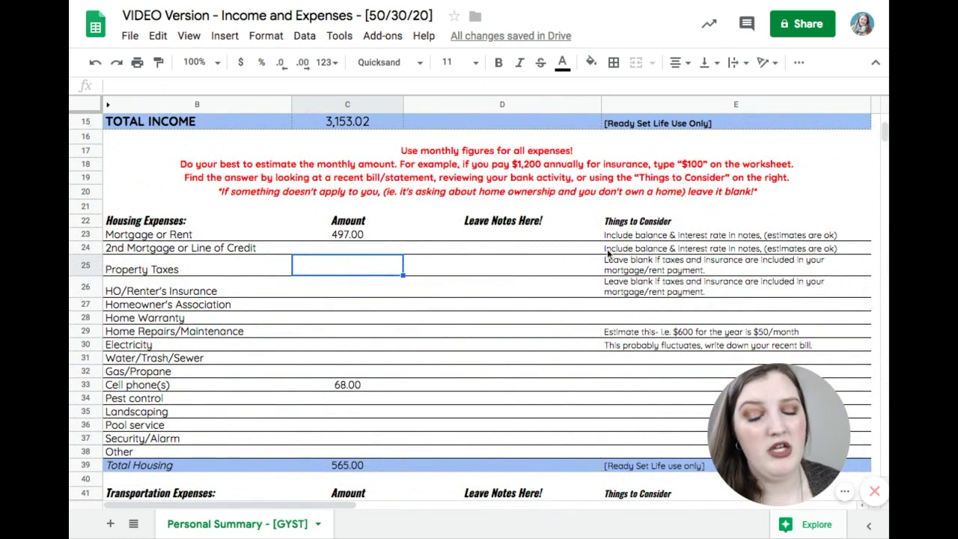
click(520, 269)
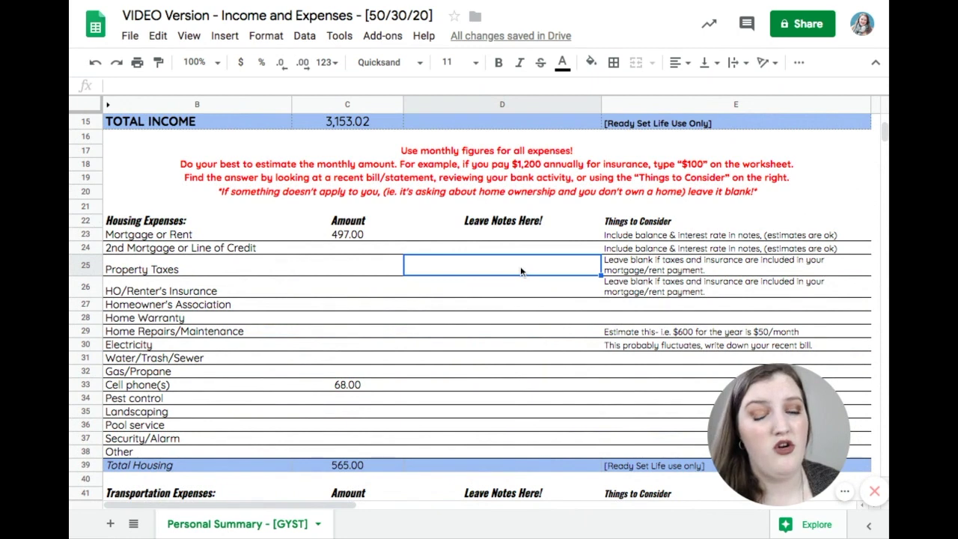
click(617, 226)
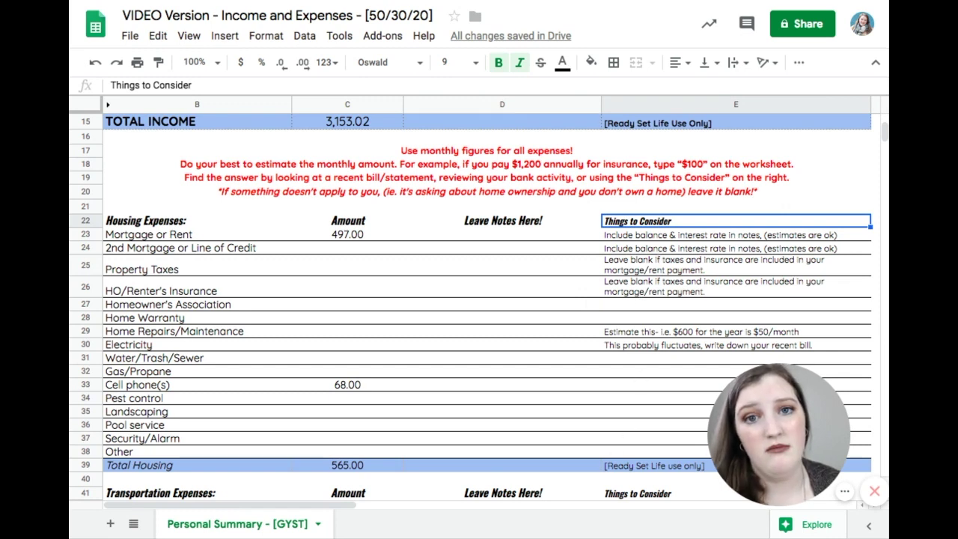
click(629, 332)
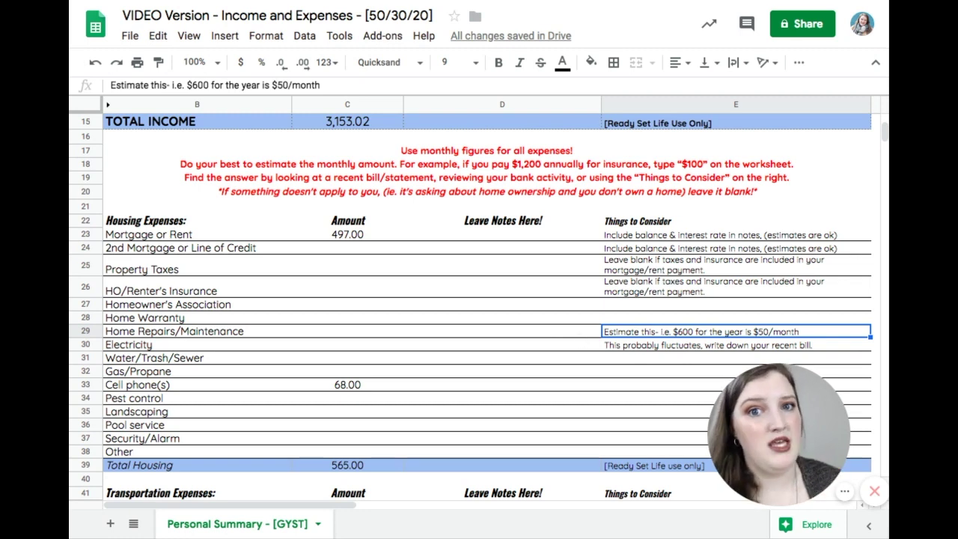
click(563, 333)
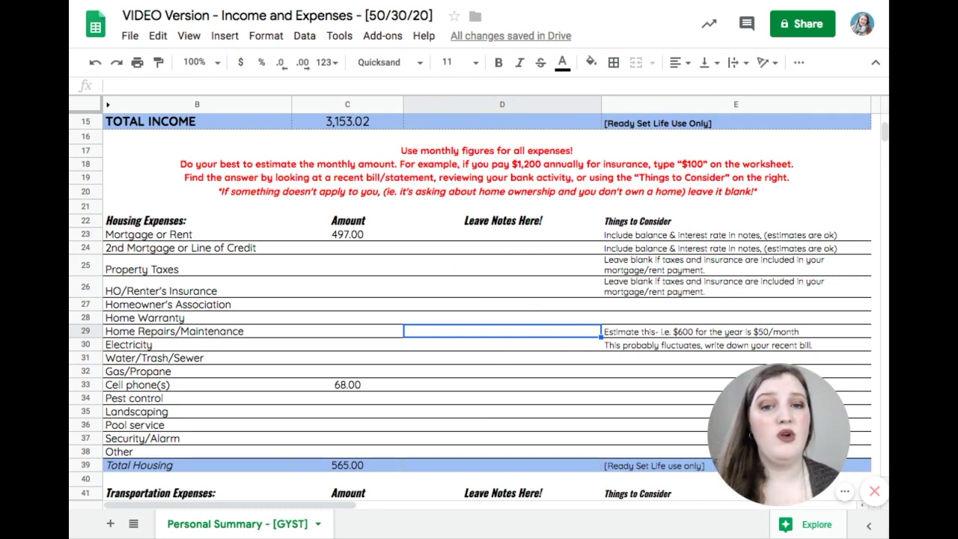
scroll(471, 308, down, 5)
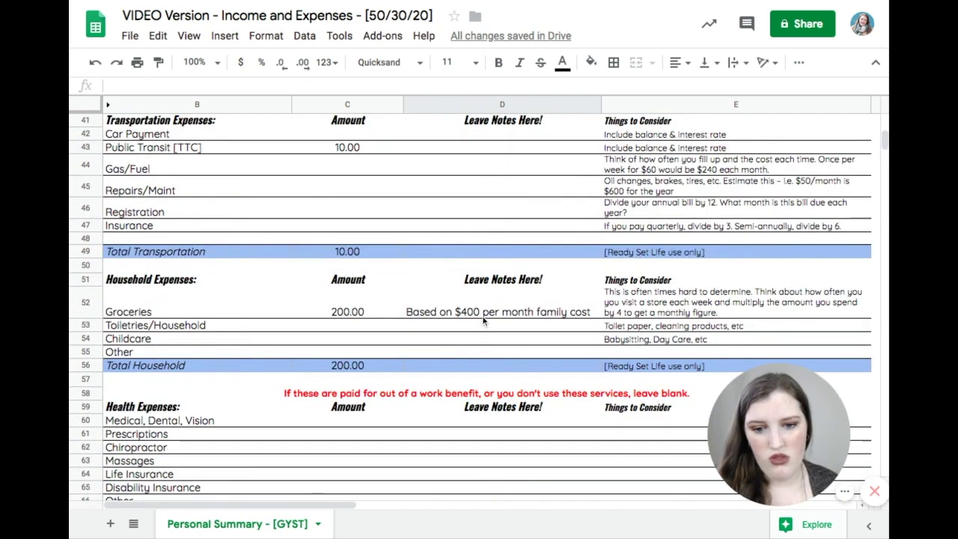
click(484, 314)
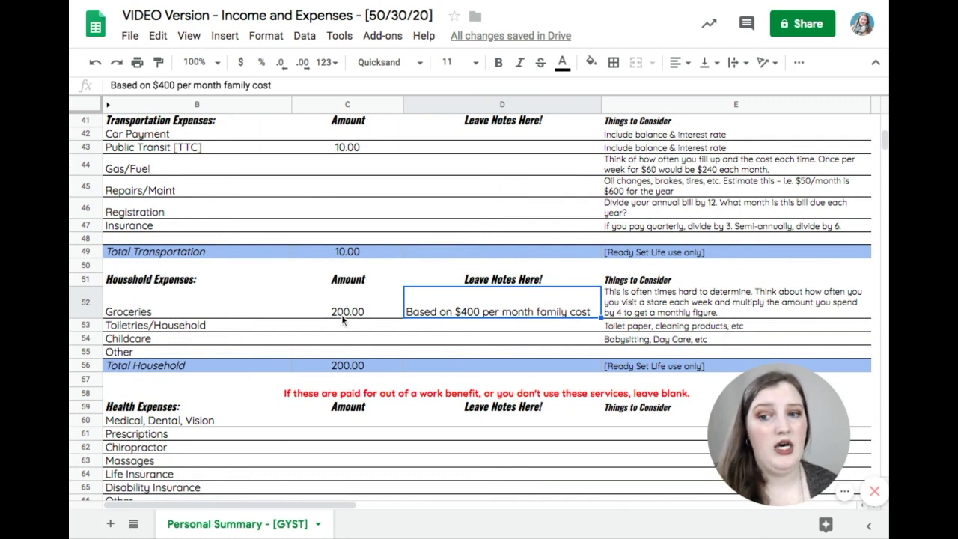
click(480, 331)
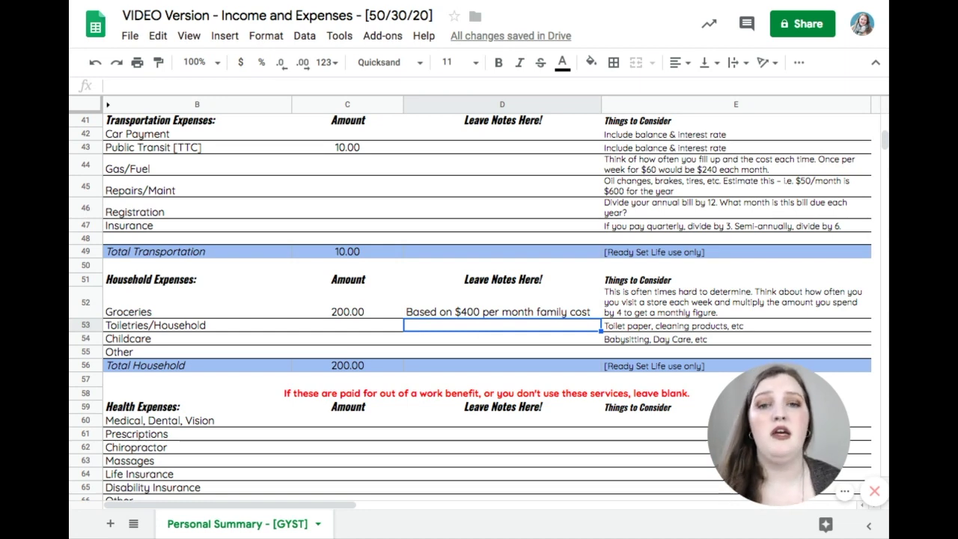
click(479, 315)
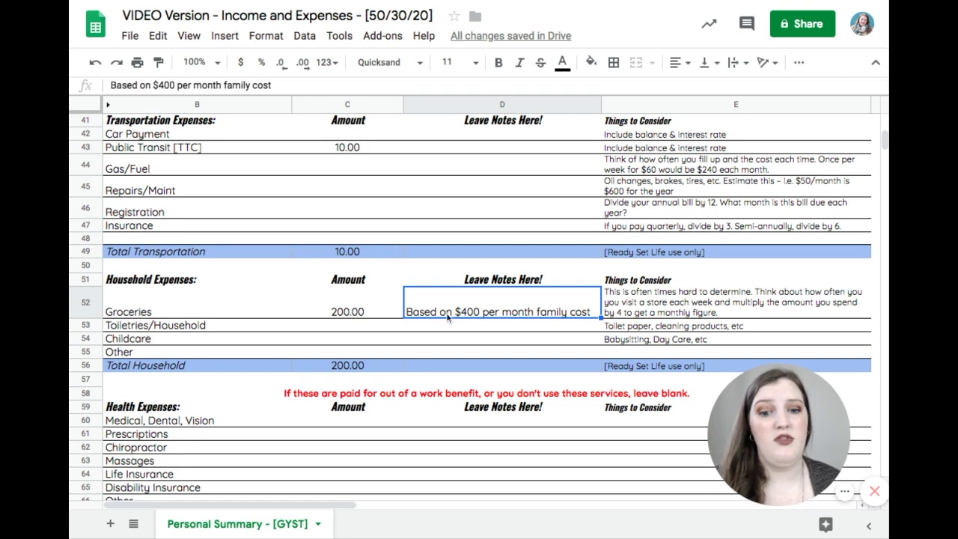
click(366, 298)
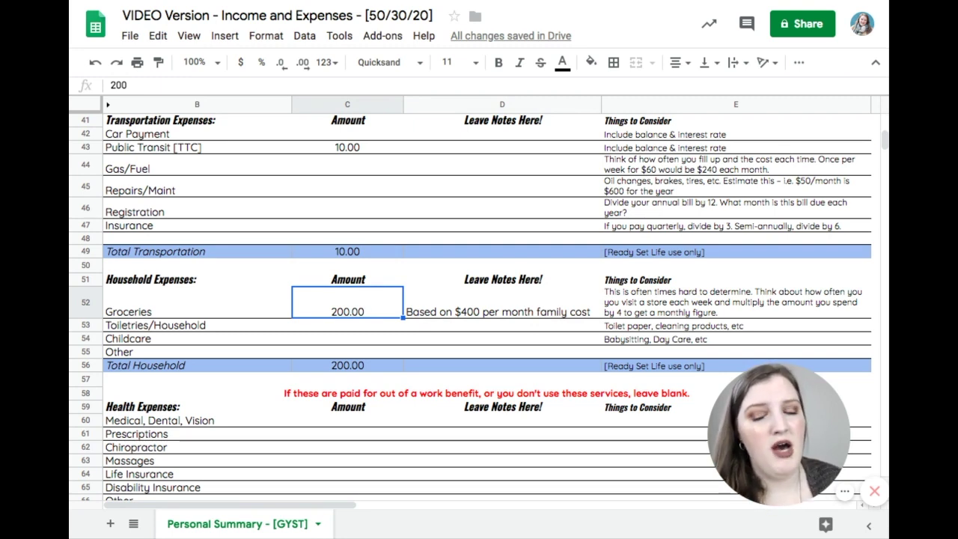
click(437, 320)
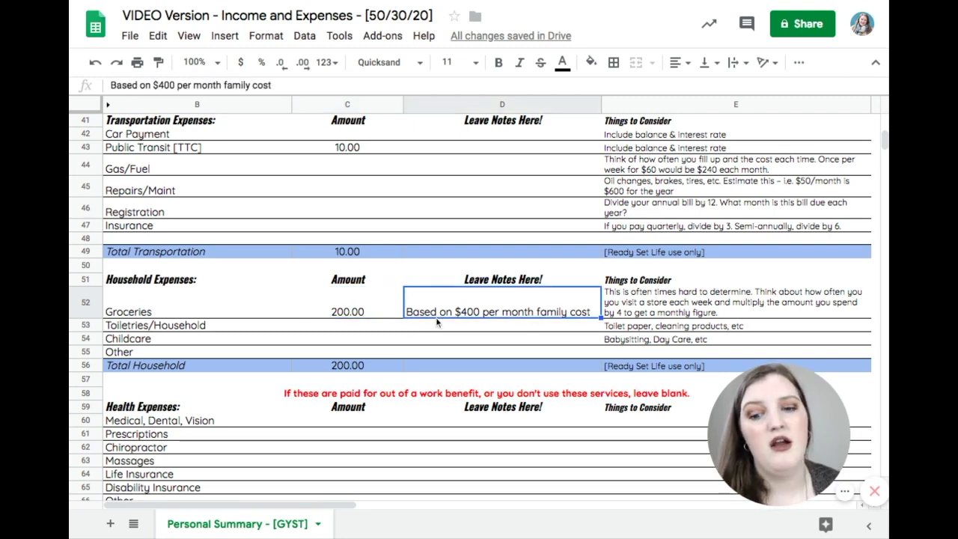
click(436, 357)
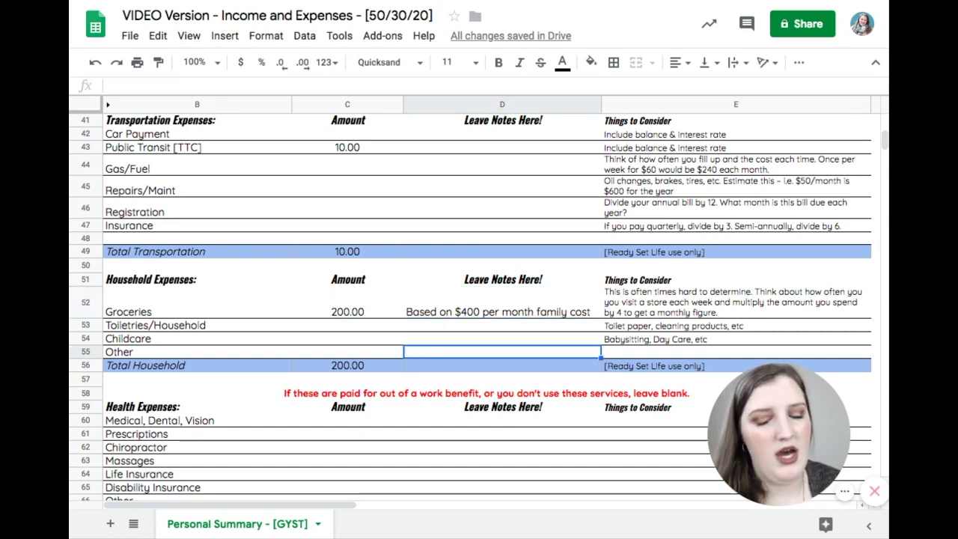
scroll(469, 368, down, 8)
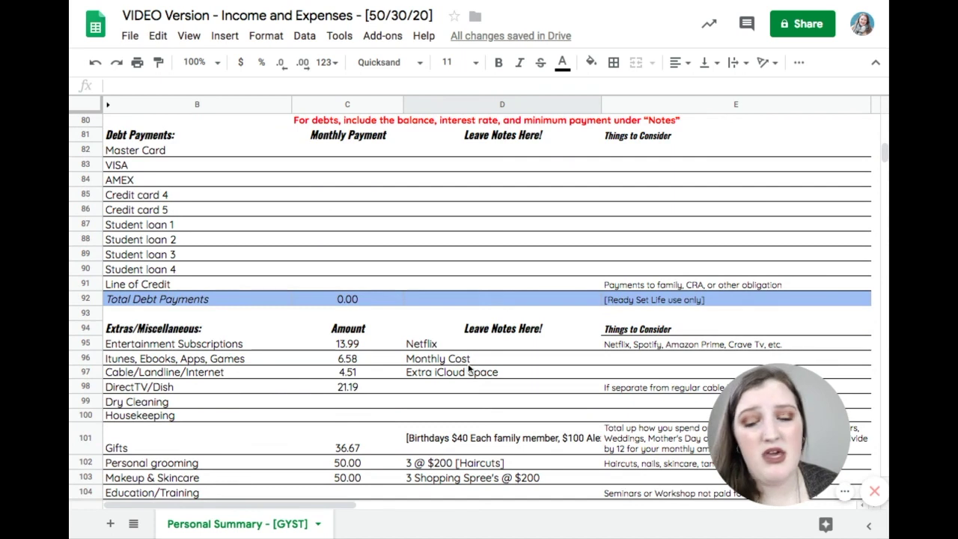
scroll(470, 368, down, 2)
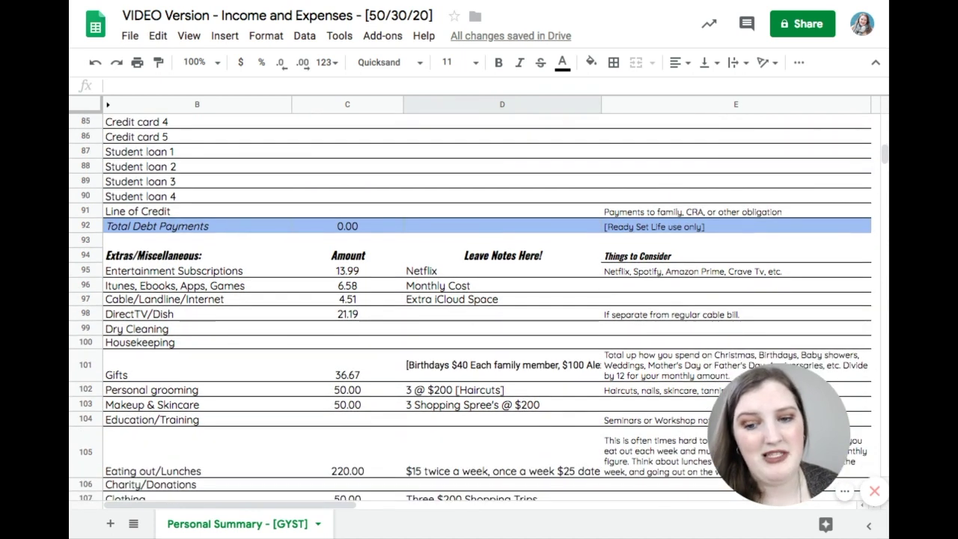
click(450, 370)
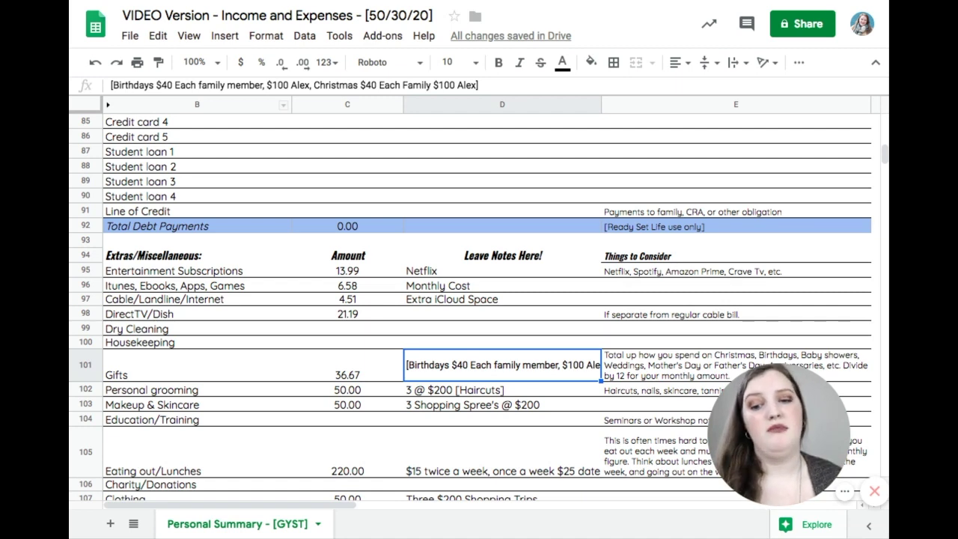
click(345, 377)
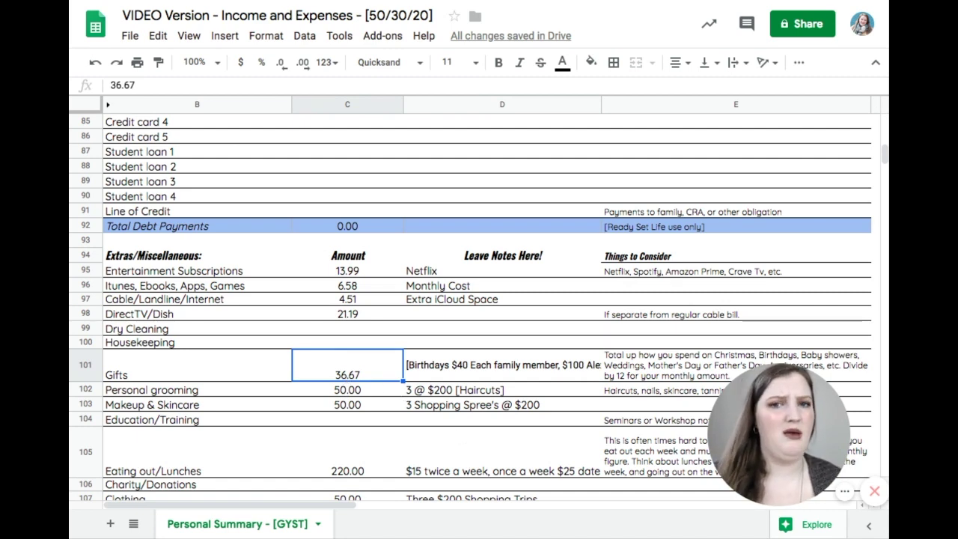
click(659, 369)
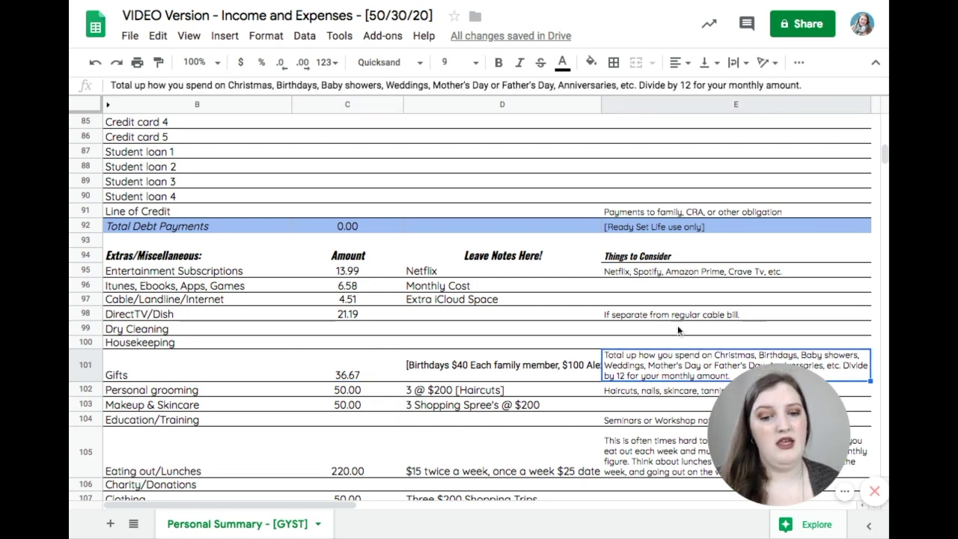
click(377, 392)
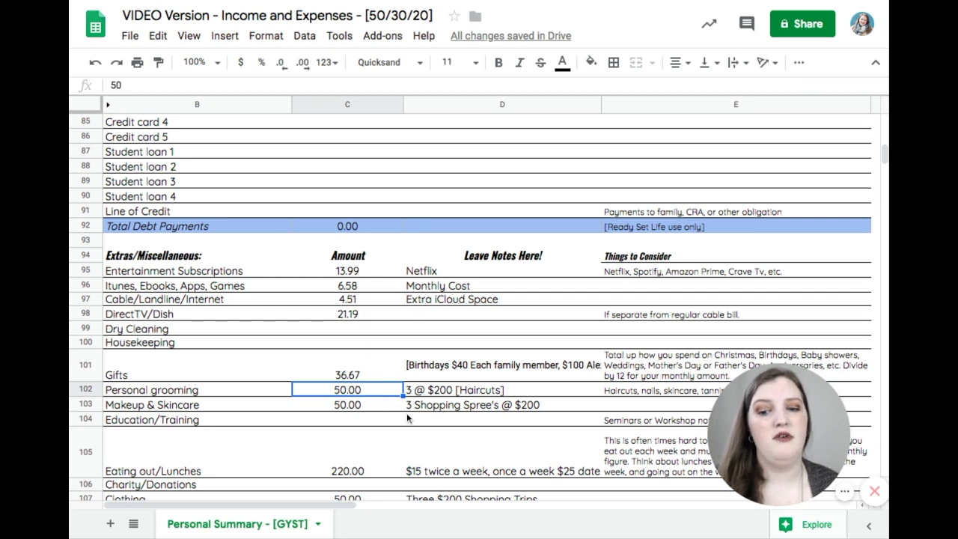
click(408, 419)
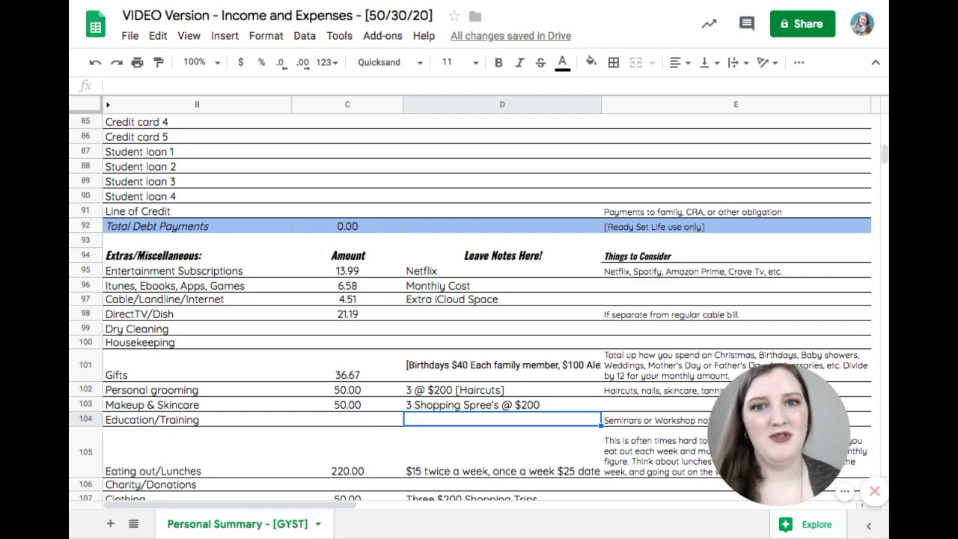
scroll(470, 309, down, 10)
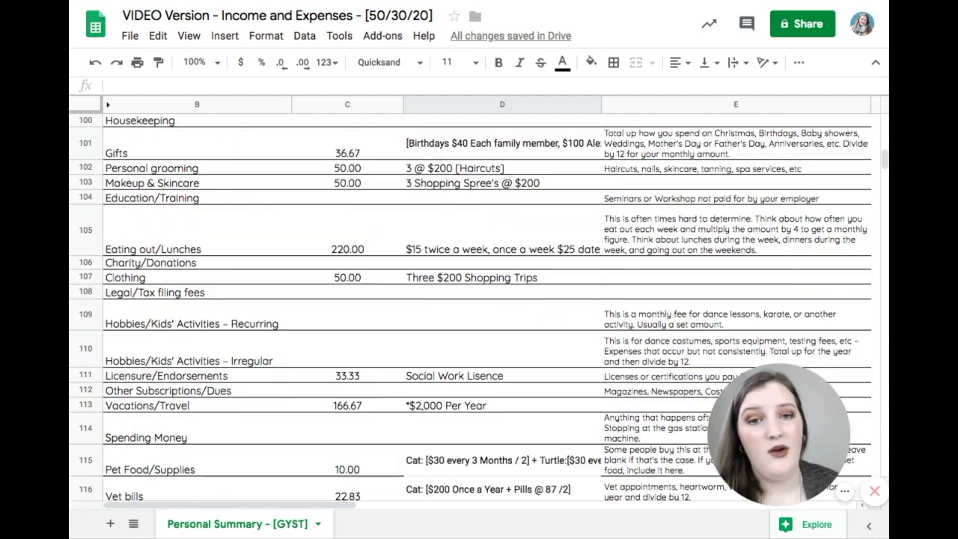
scroll(471, 309, down, 3)
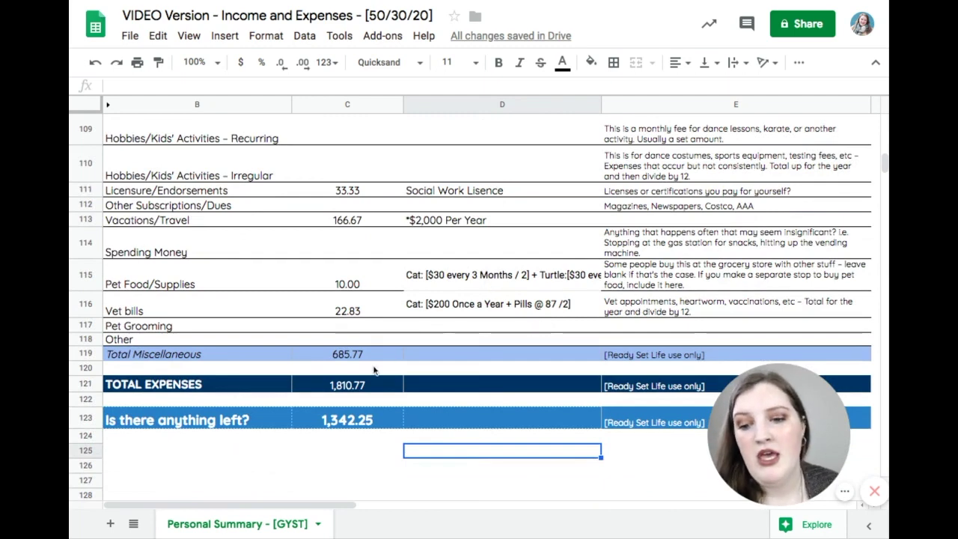
click(358, 385)
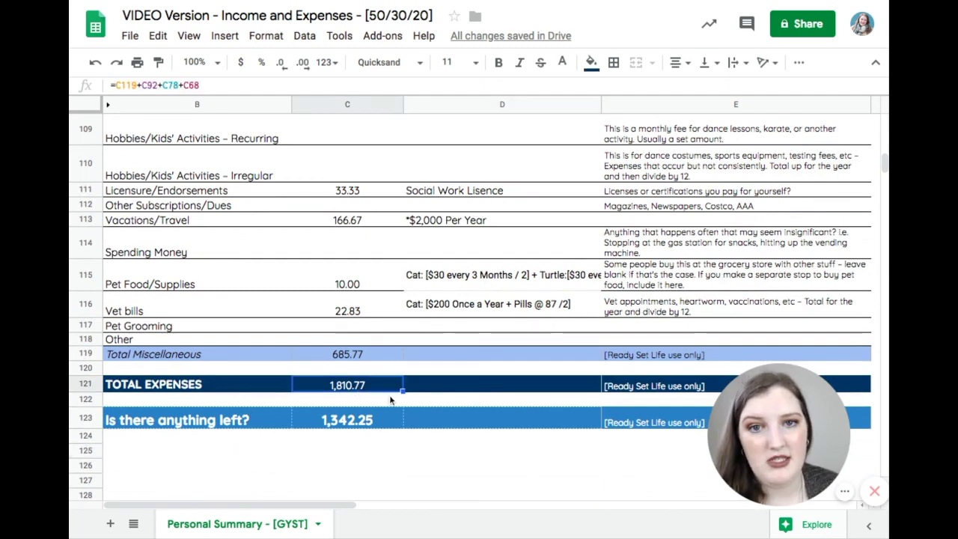
click(383, 424)
key(Down)
key(Down)
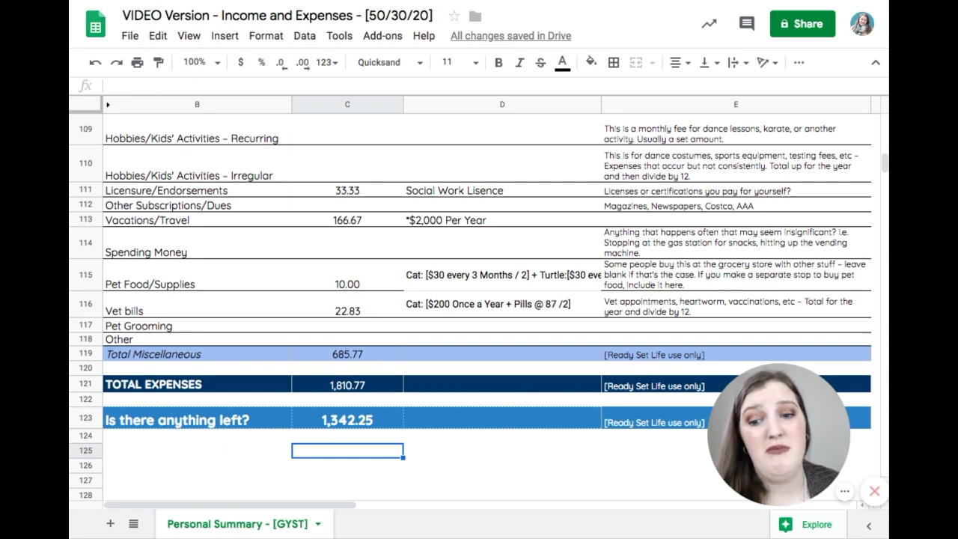
scroll(371, 343, up, 5)
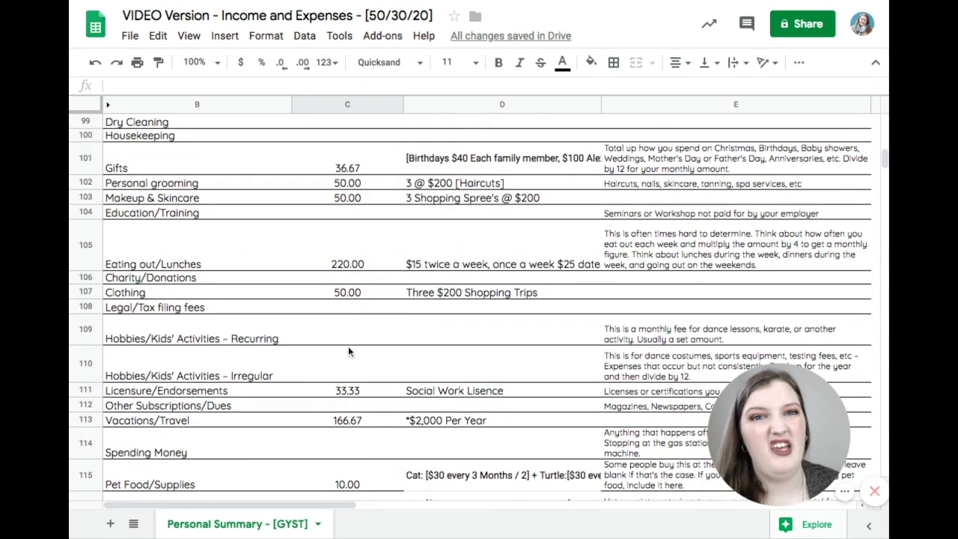
scroll(348, 346, down, 3)
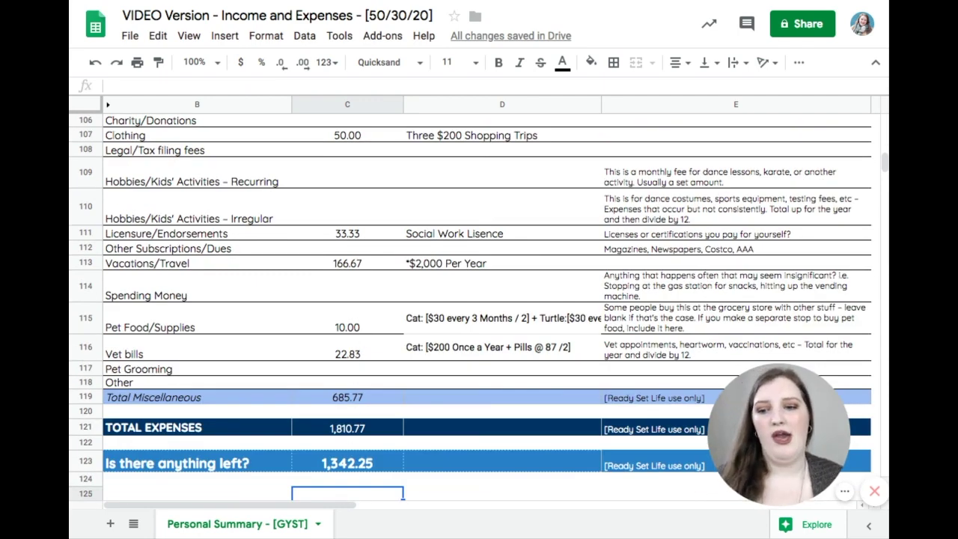
scroll(471, 307, up, 2)
scroll(472, 307, up, 1)
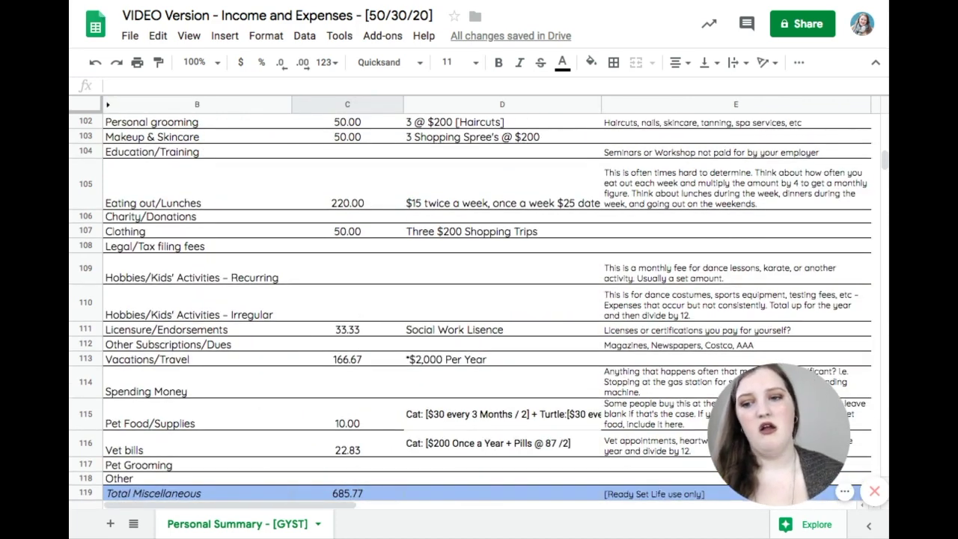
scroll(304, 288, up, 1)
click(333, 267)
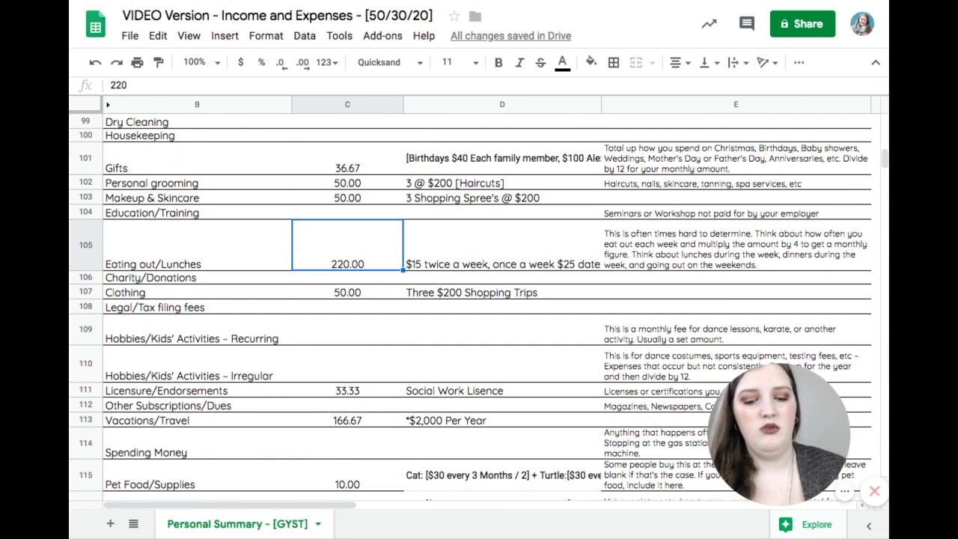
text(120)
key(Return)
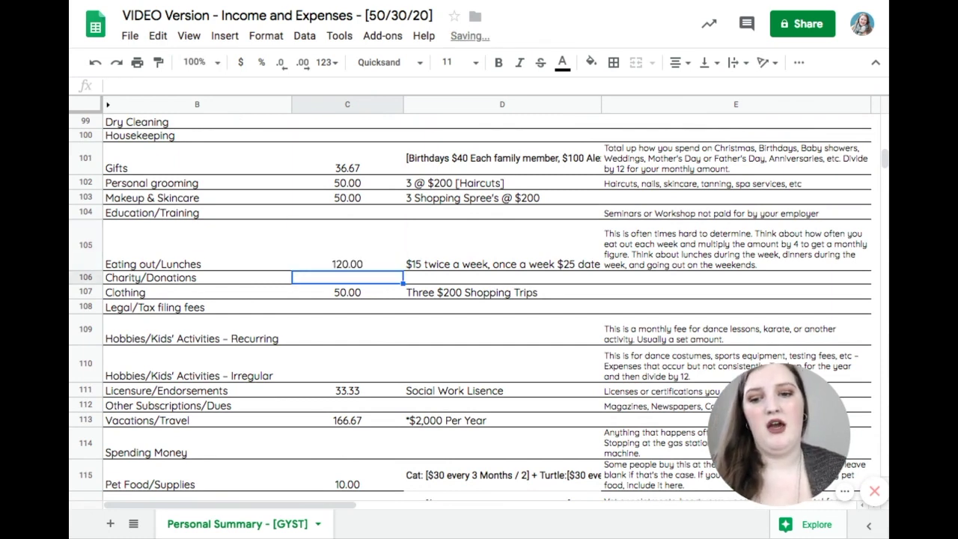
click(334, 255)
text(110)
key(Return)
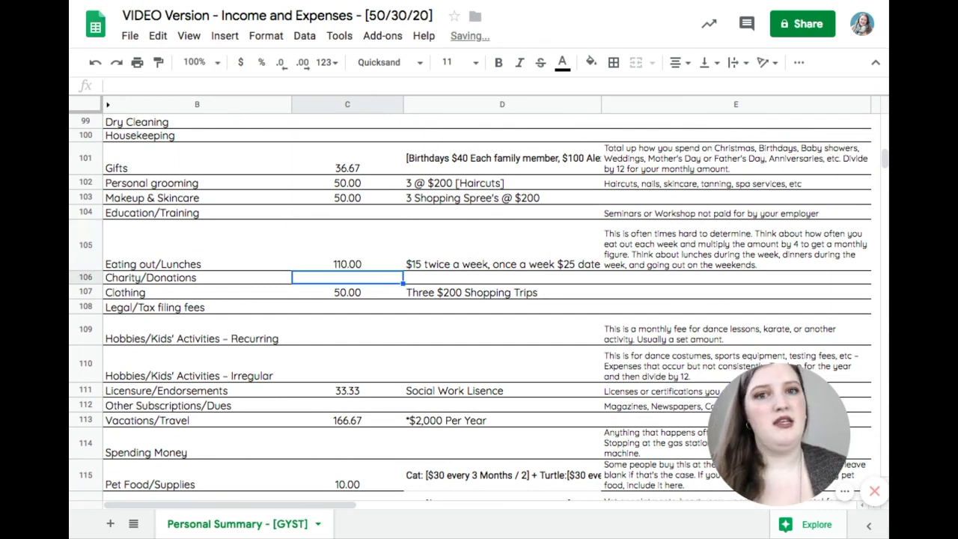
scroll(388, 414, down, 3)
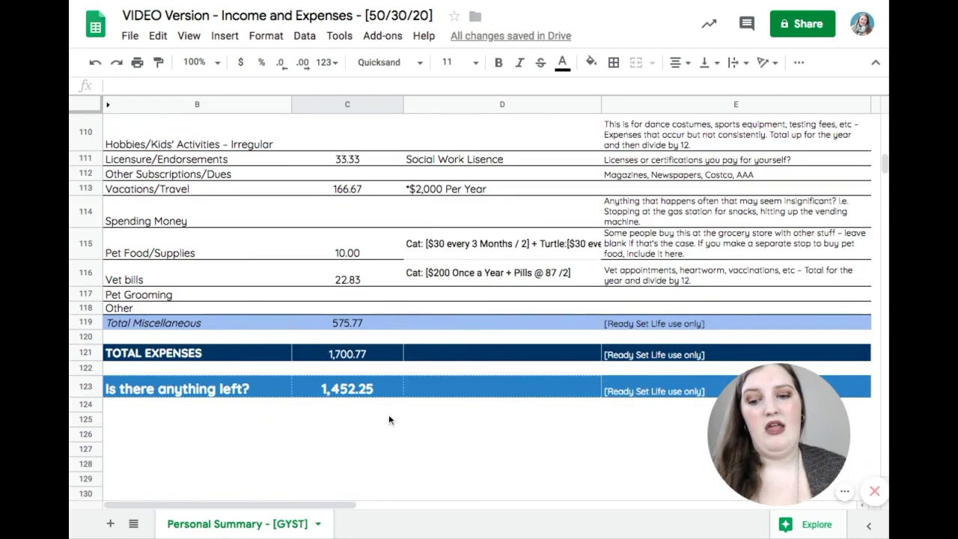
click(356, 394)
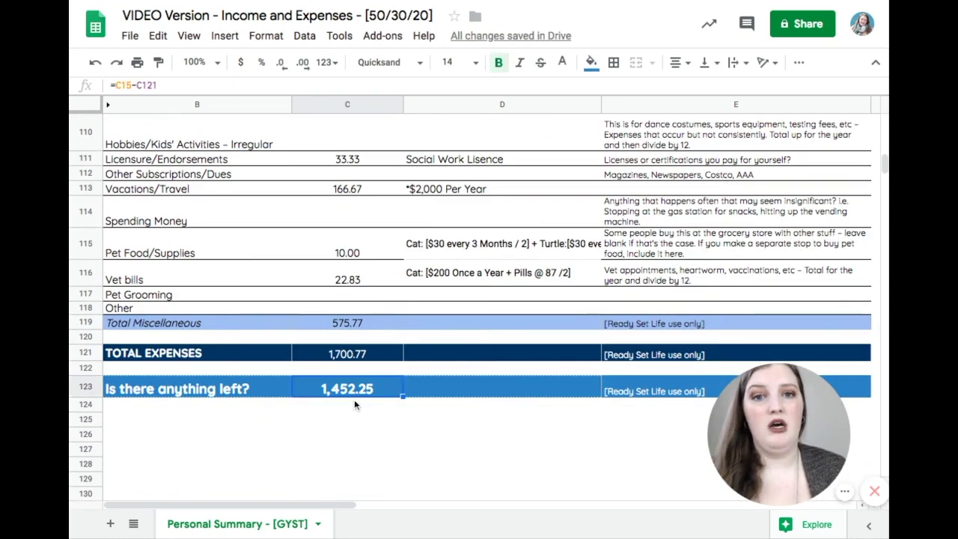
click(375, 410)
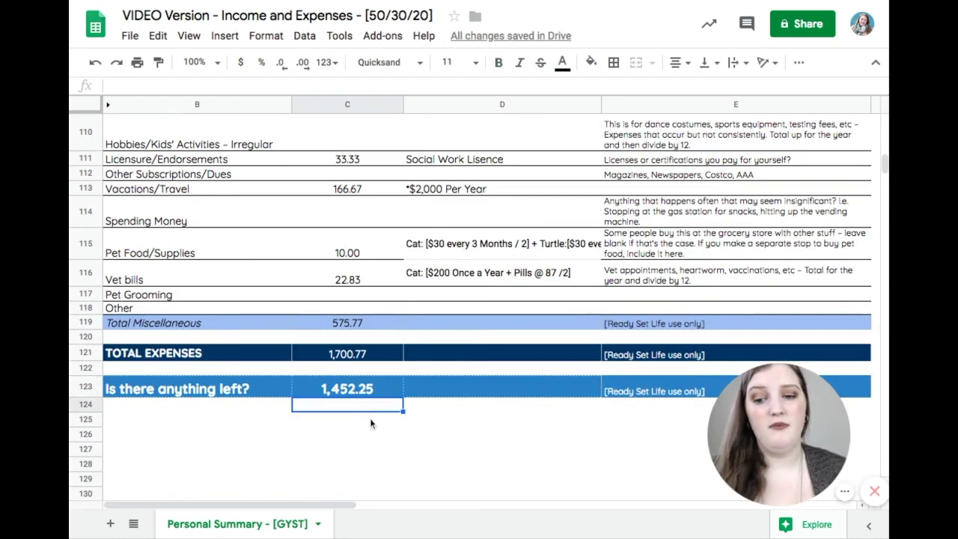
click(370, 419)
scroll(353, 317, up, 2)
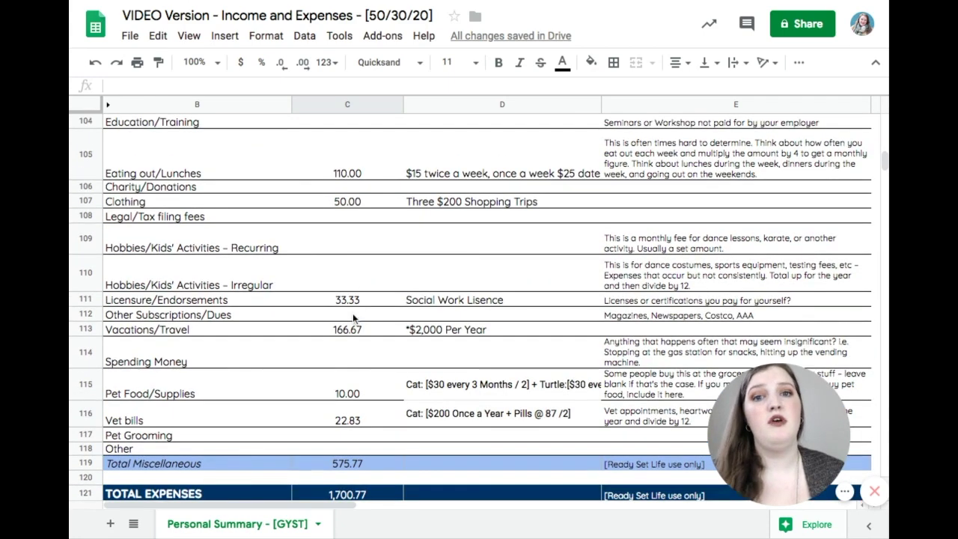
scroll(353, 312, down, 1)
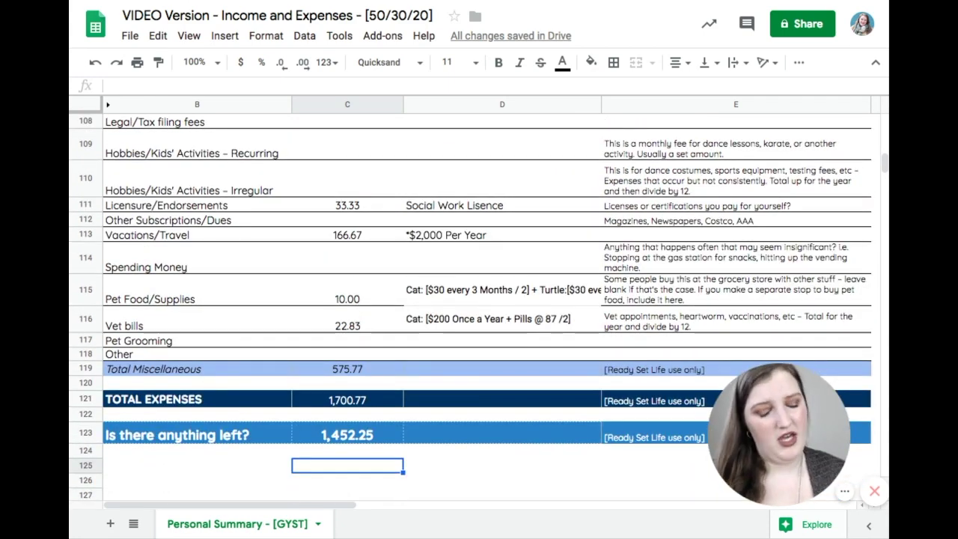
scroll(470, 308, up, 2)
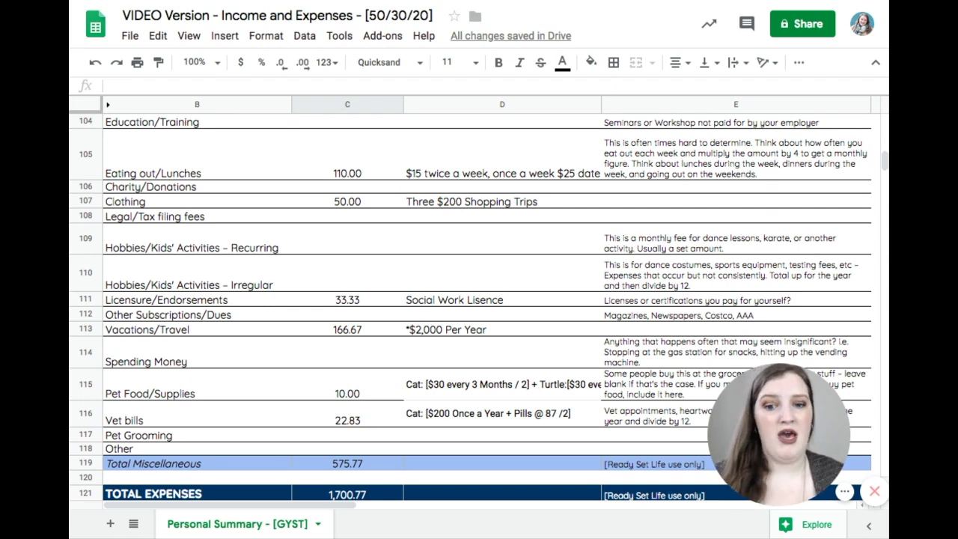
scroll(479, 299, down, 3)
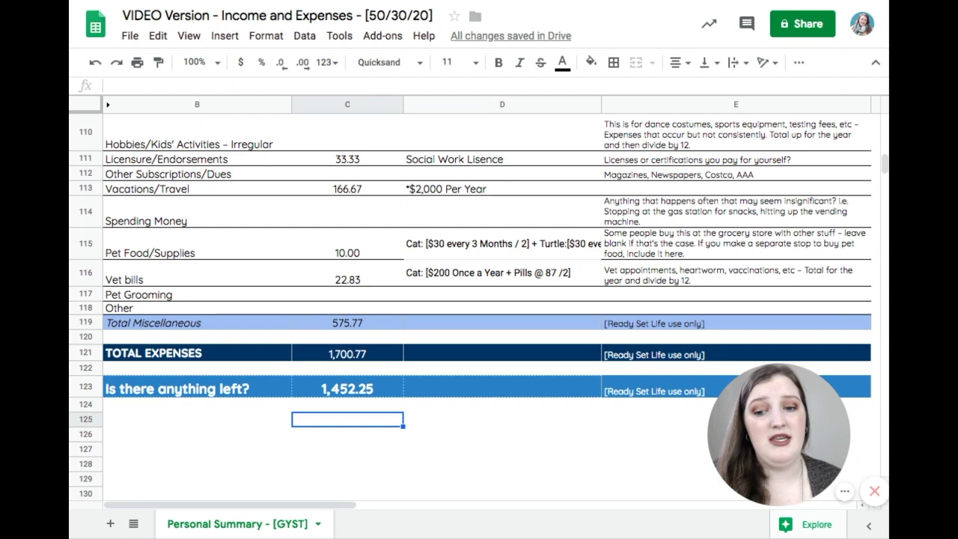
click(338, 396)
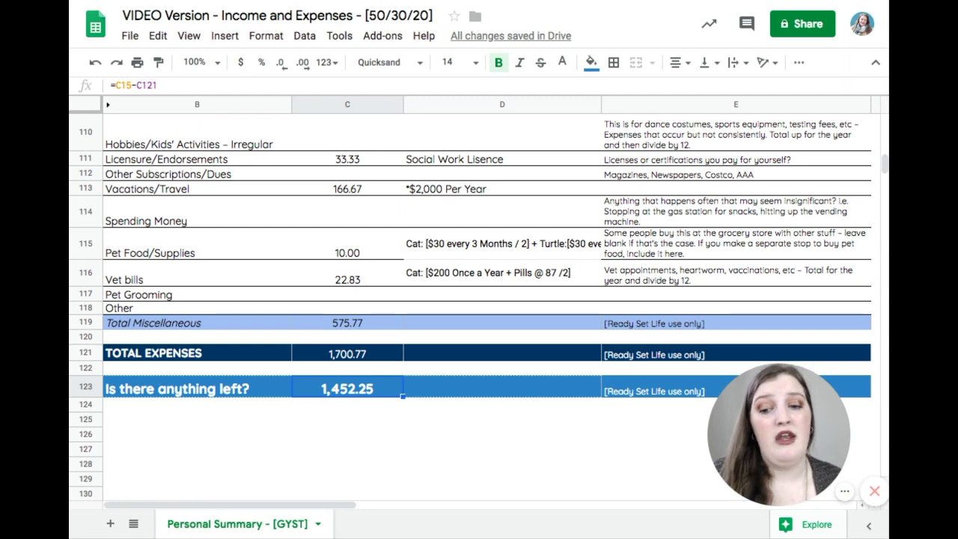
click(338, 411)
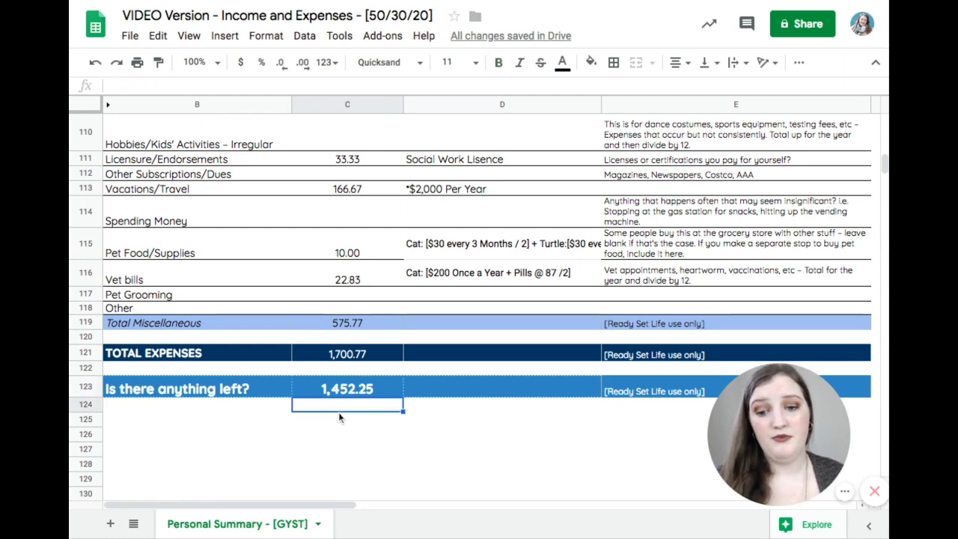
scroll(338, 417, up, 5)
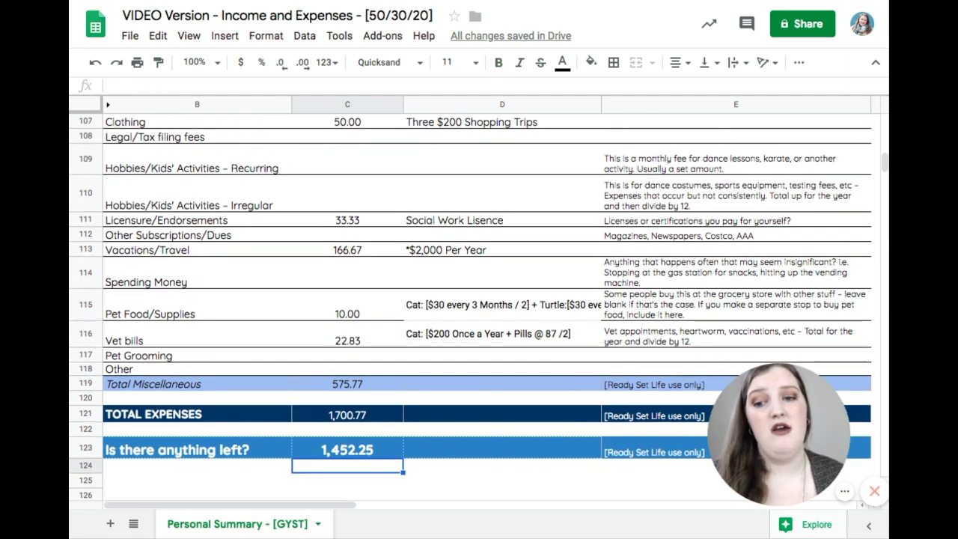
scroll(360, 254, up, 10)
click(360, 254)
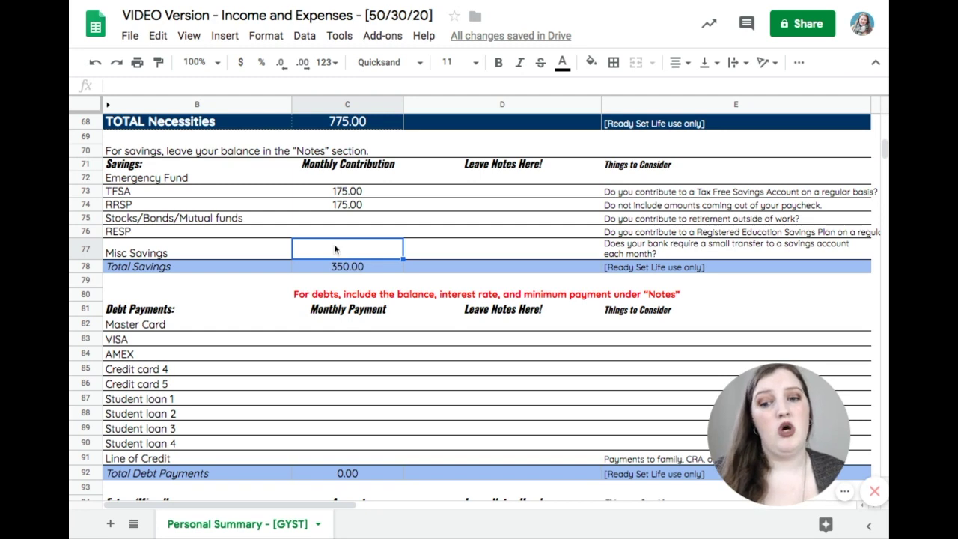
Step: Insert an empty row above Misc Savings in the Savings section
click(85, 249)
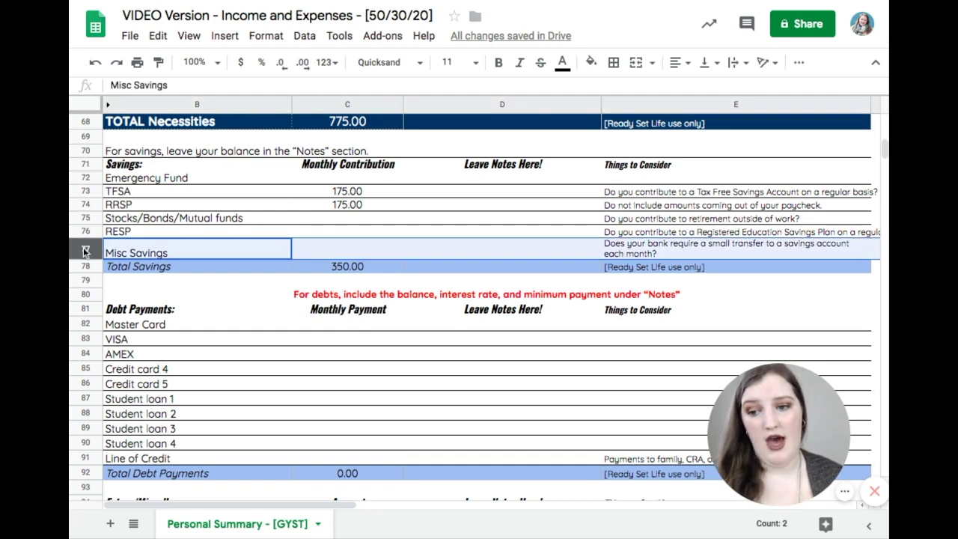
right_click(84, 251)
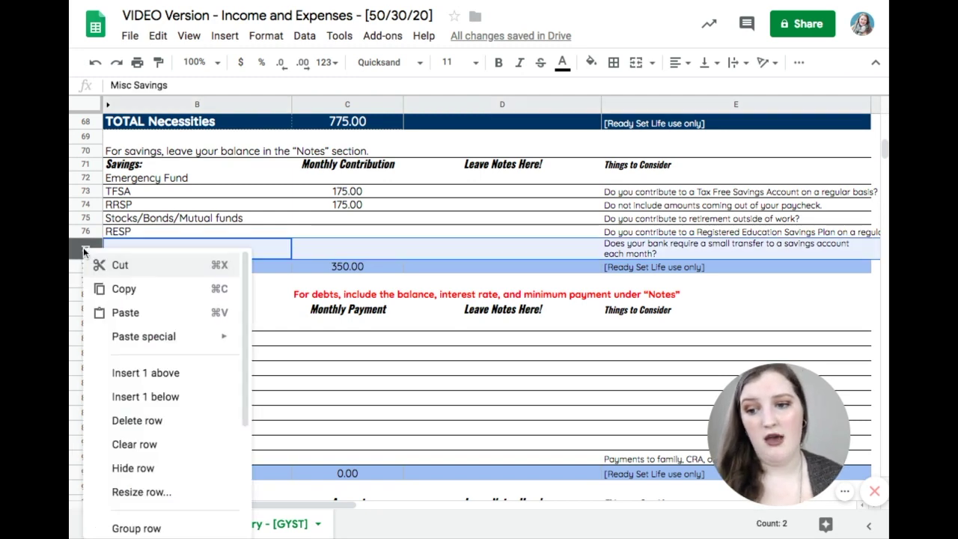
click(123, 373)
click(336, 243)
click(267, 245)
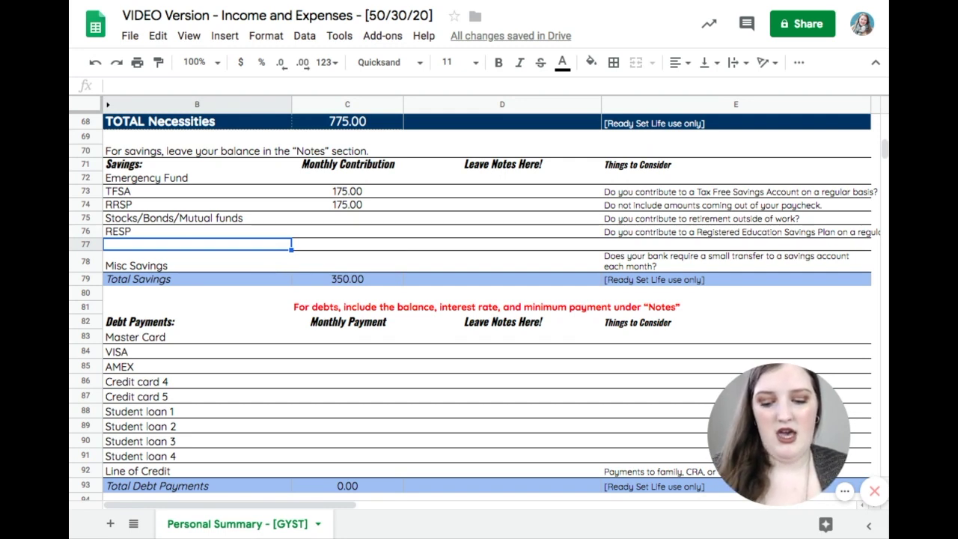
Step: Label the new row 'Save for Coaching' in B77
text(Save of)
key(BackSpace)
key(BackSpace)
text(for )
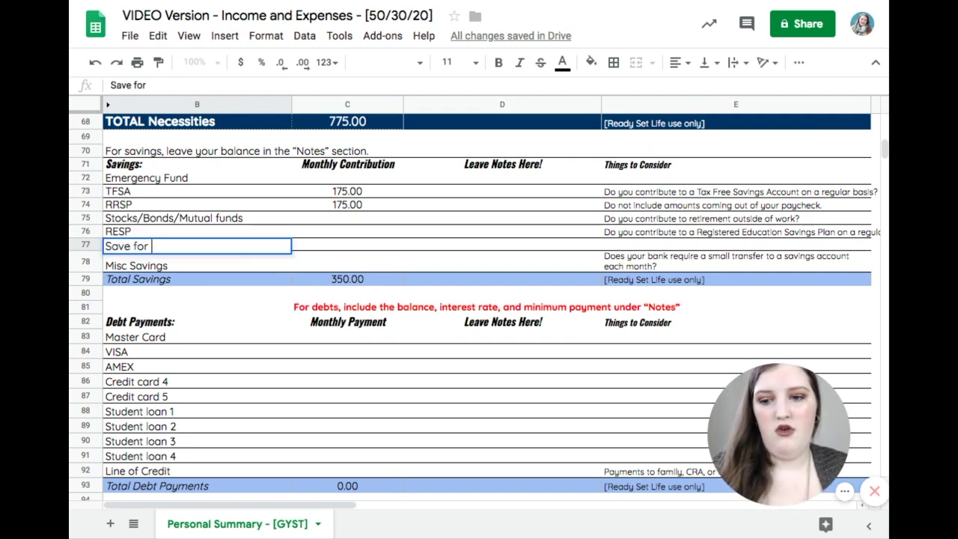
text(Caccc)
key(BackSpace)
key(BackSpace)
key(BackSpace)
key(BackSpace)
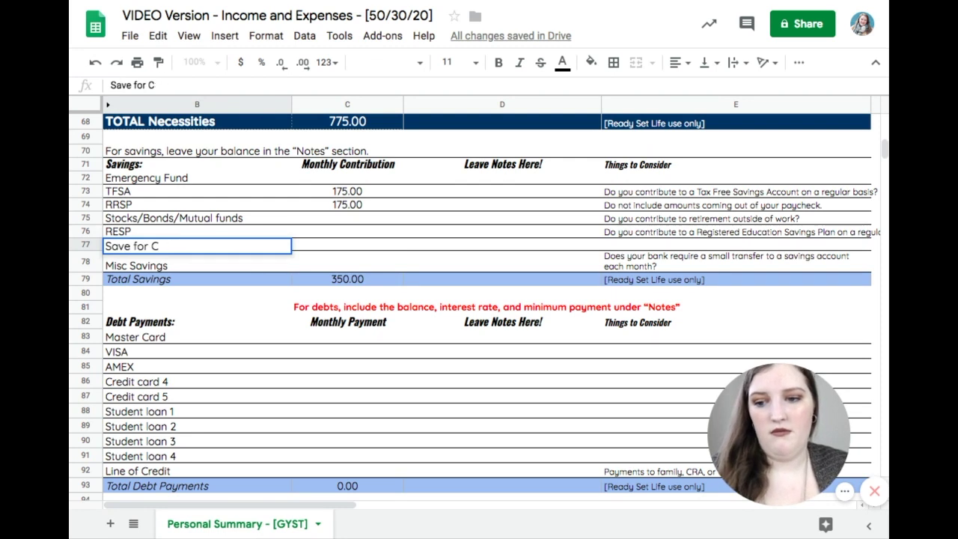
text(oachin)
key(Return)
key(Up)
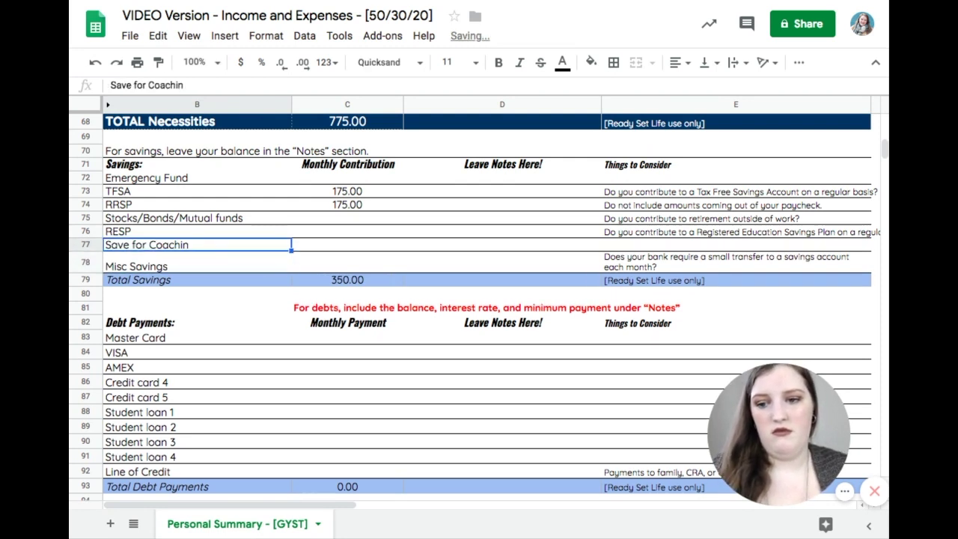
click(227, 88)
text(g)
key(Return)
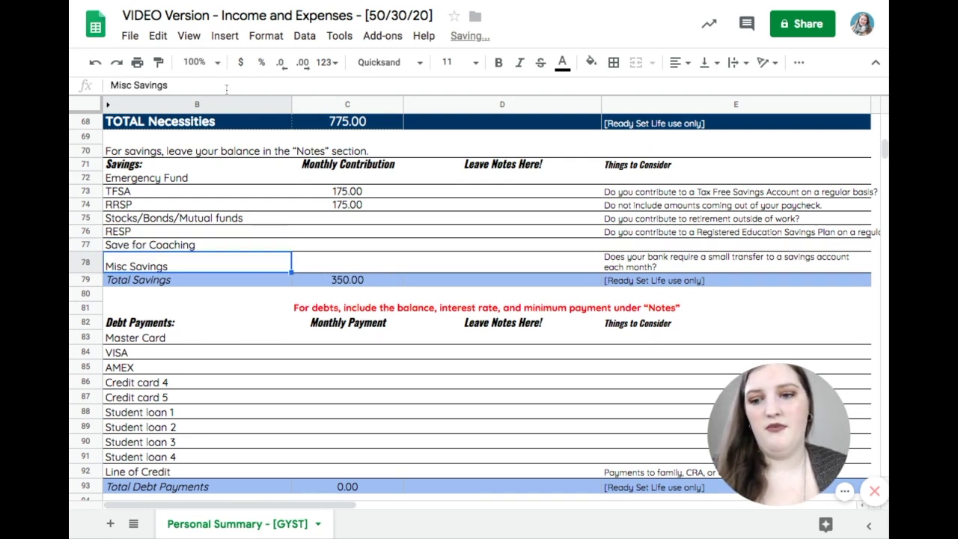
key(Up)
key(Right)
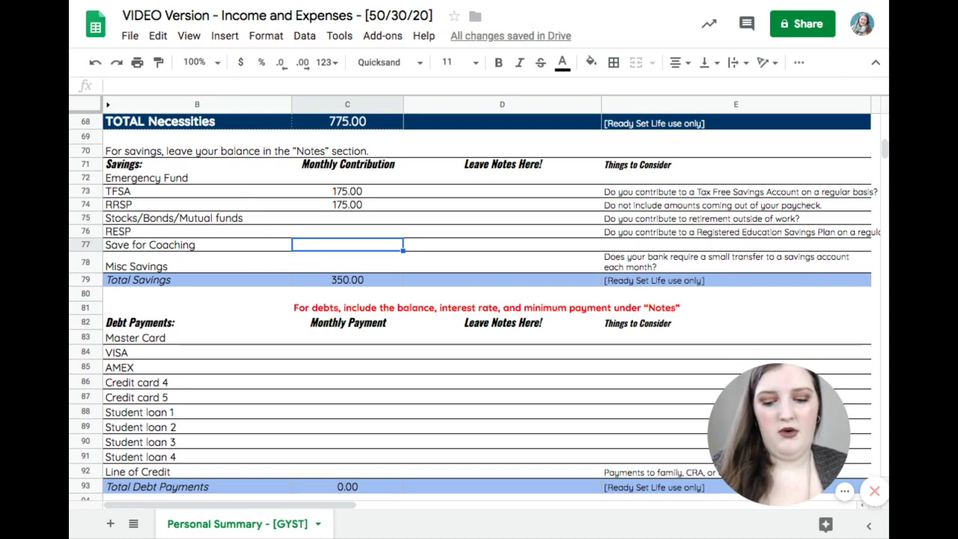
Step: Enter 1,452.25 as the Save for Coaching amount in C77
text(1452.25)
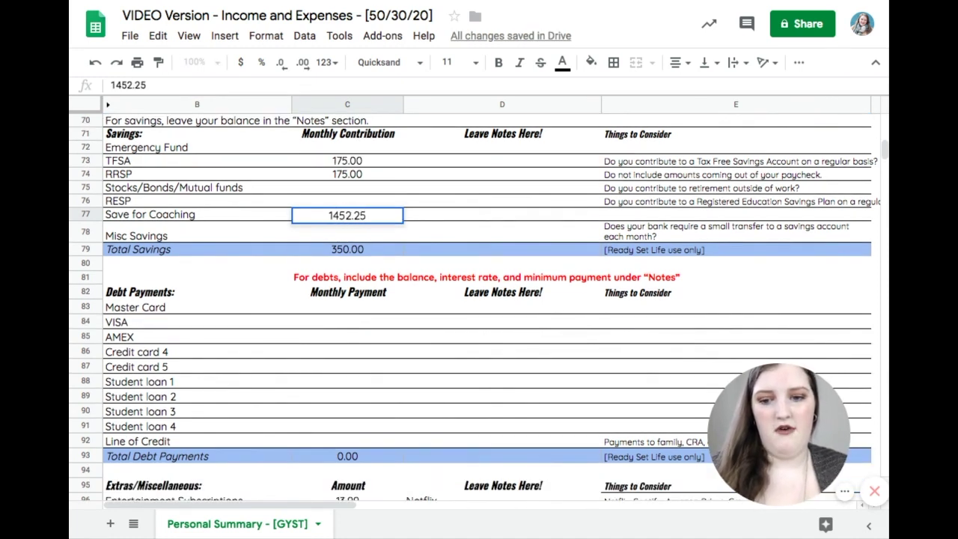
key(Return)
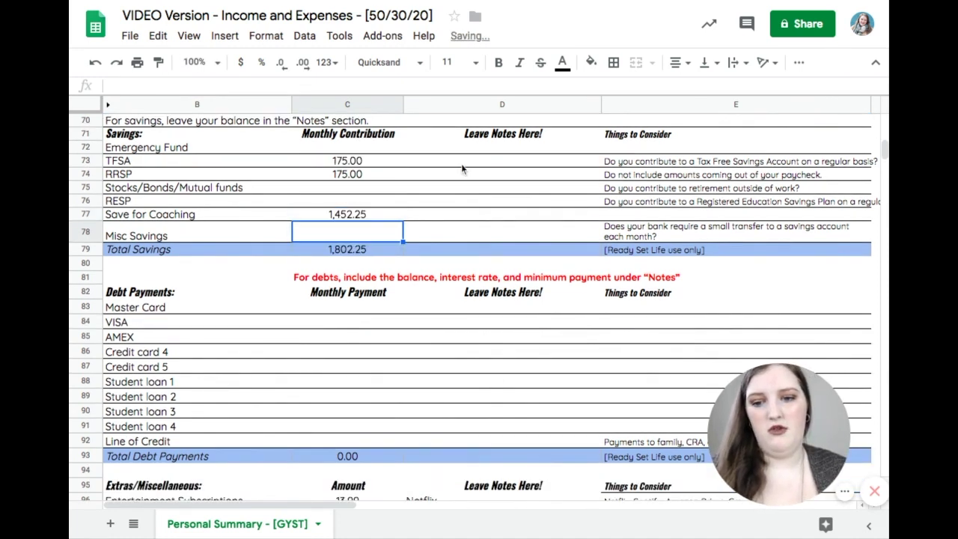
click(470, 215)
Step: Confirm 'Is there anything left?' shows 0.00 and recheck the 1,452.25 coaching amount
scroll(455, 226, down, 10)
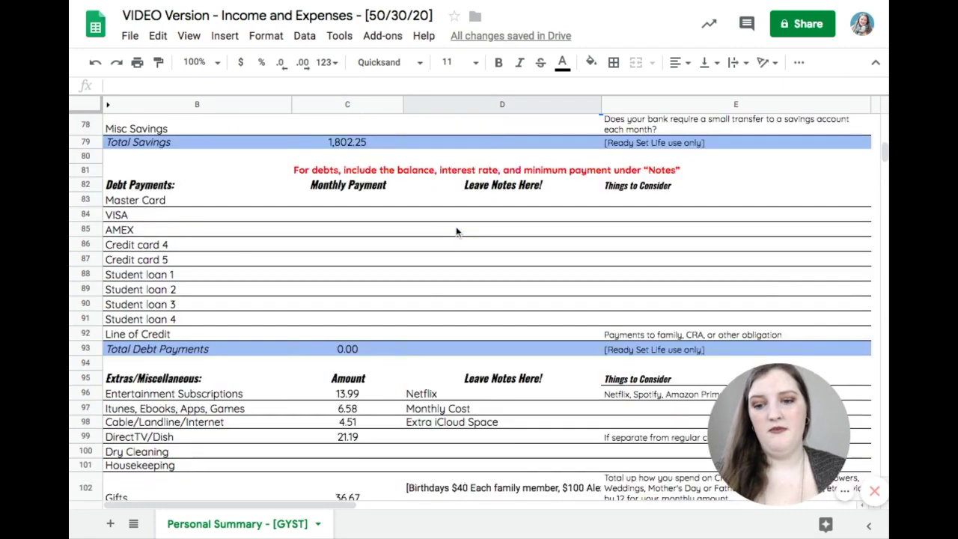
scroll(455, 226, down, 3)
click(371, 358)
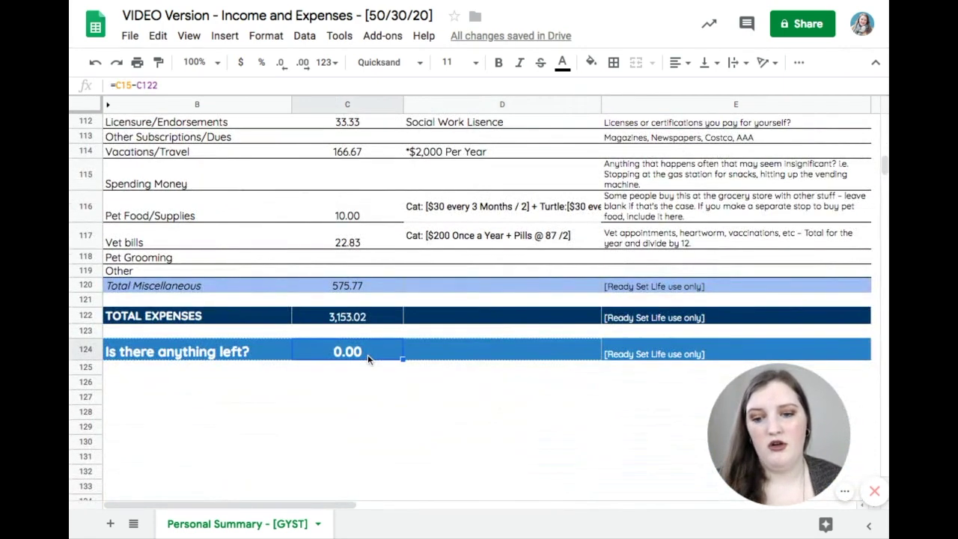
scroll(368, 358, up, 11)
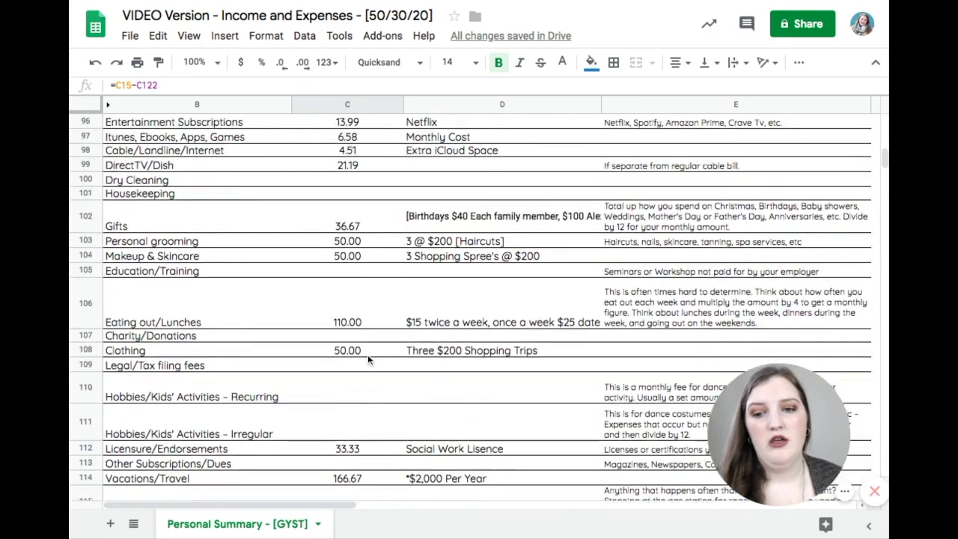
scroll(368, 344, up, 3)
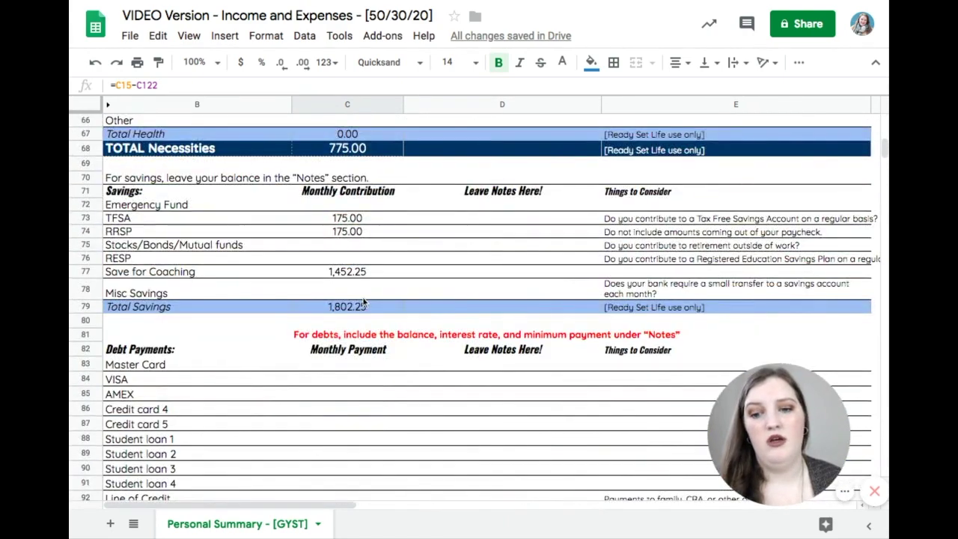
click(353, 275)
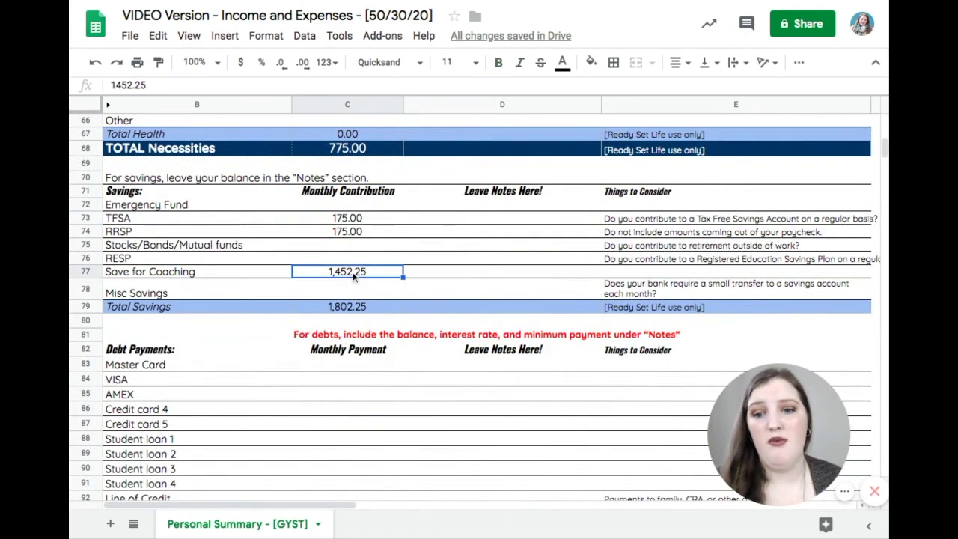
click(430, 274)
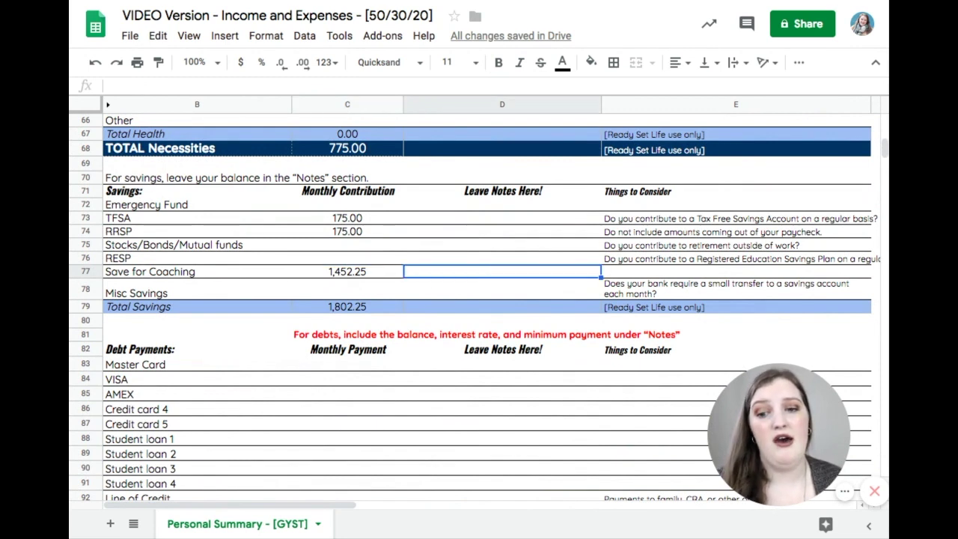
click(390, 274)
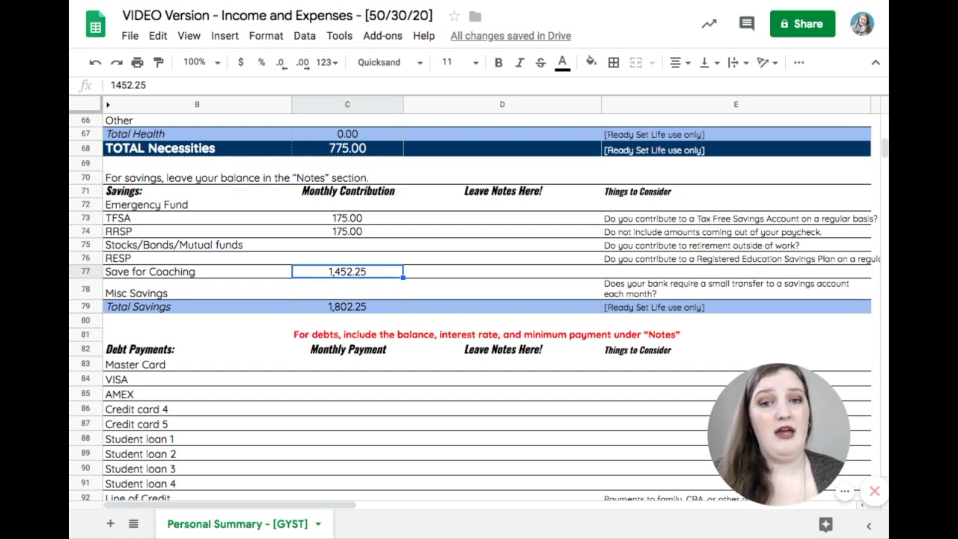
click(354, 220)
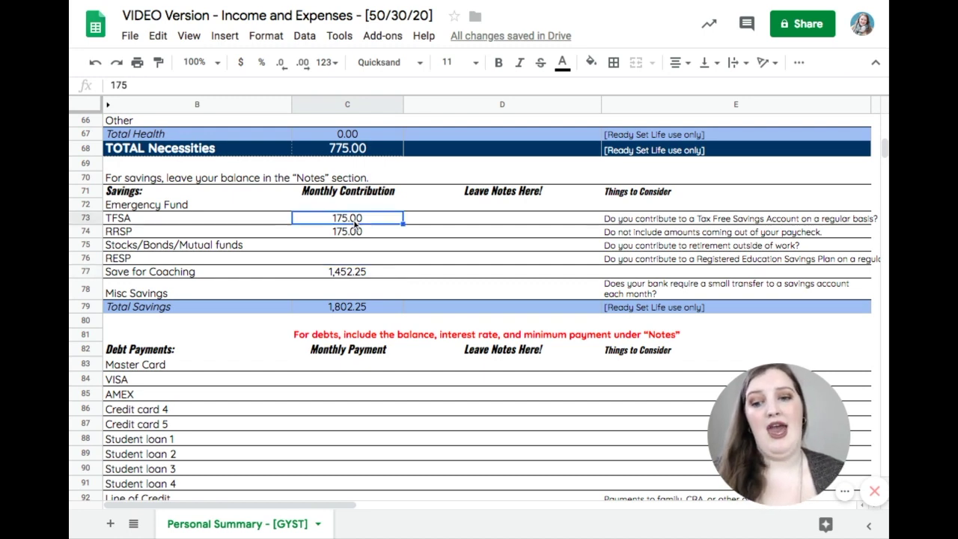
click(353, 236)
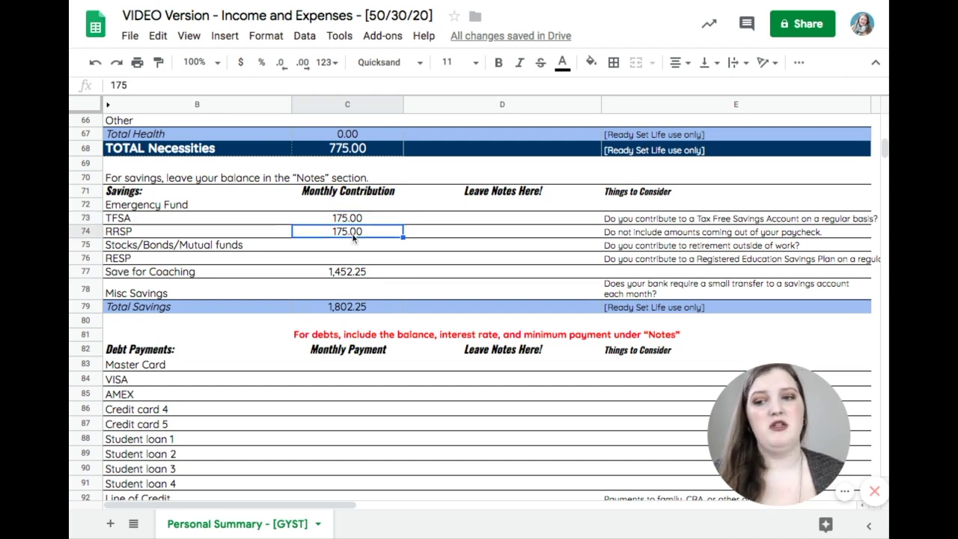
click(366, 258)
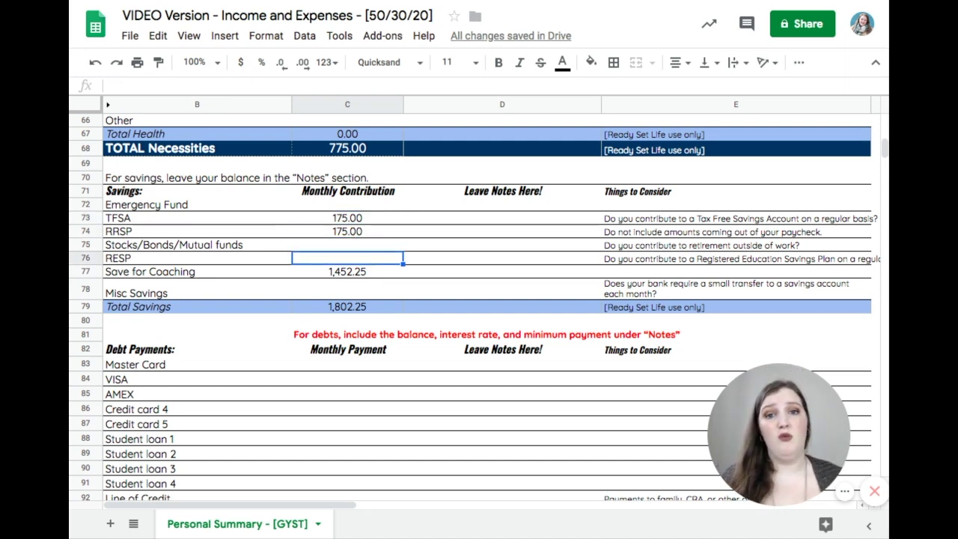